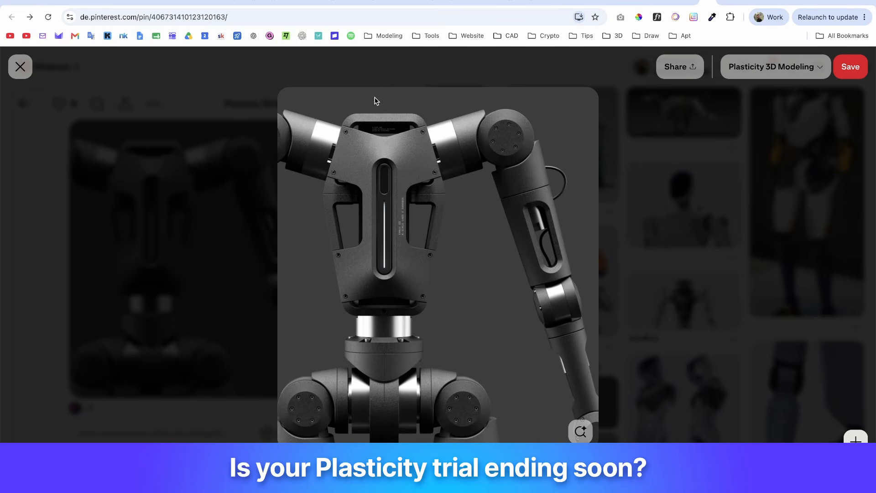
- Close the enlarged robot picture, bring up the reference image viewer over the browser, and frame the robot's arm in it
click(20, 68)
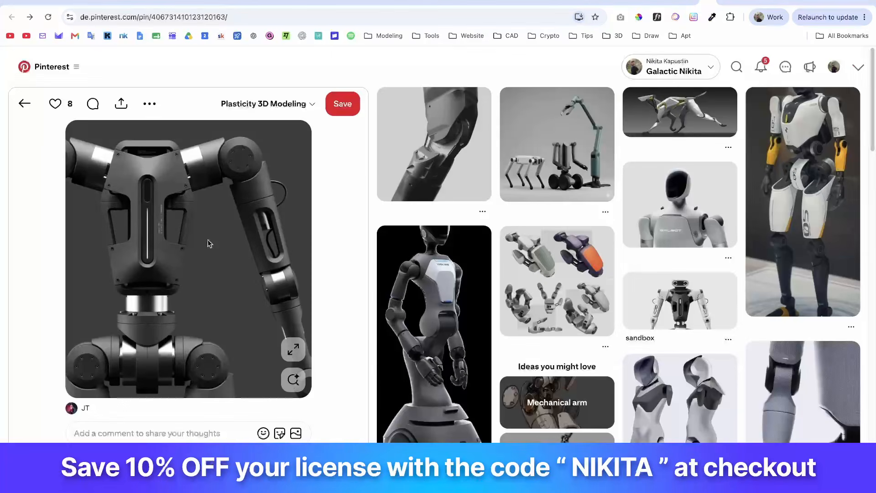
click(445, 473)
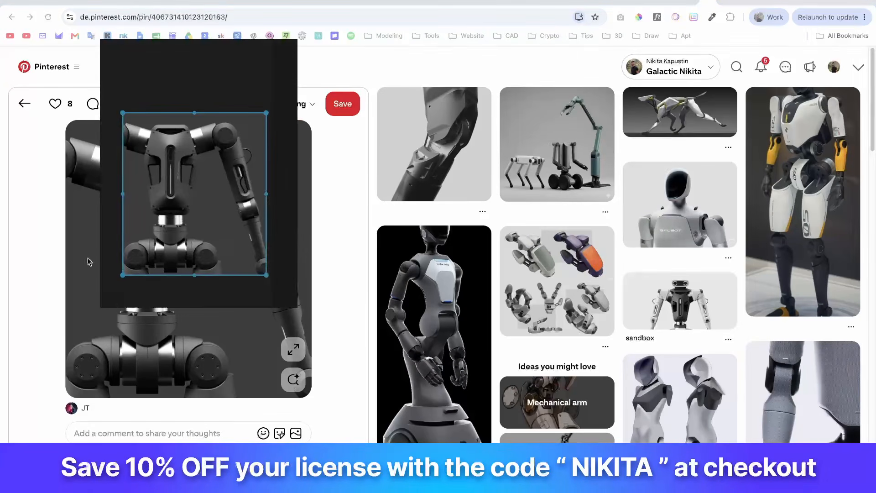
drag(200, 47, 224, 90)
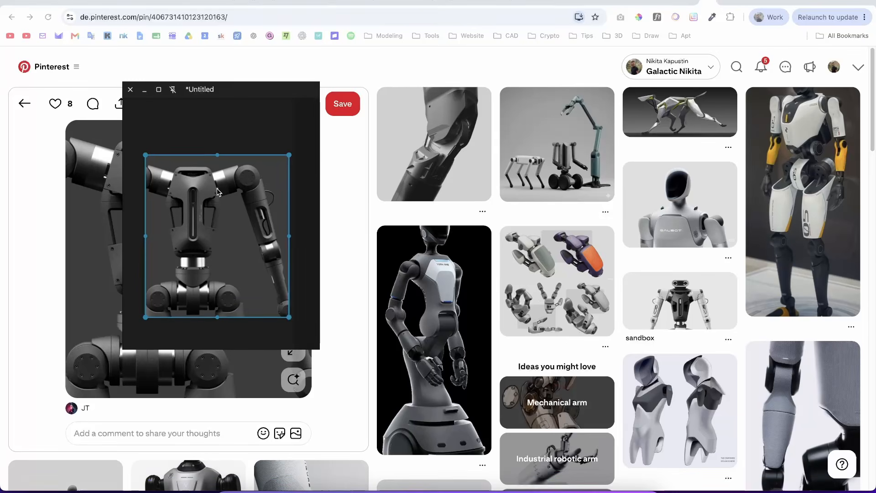
scroll(270, 214, up, 5)
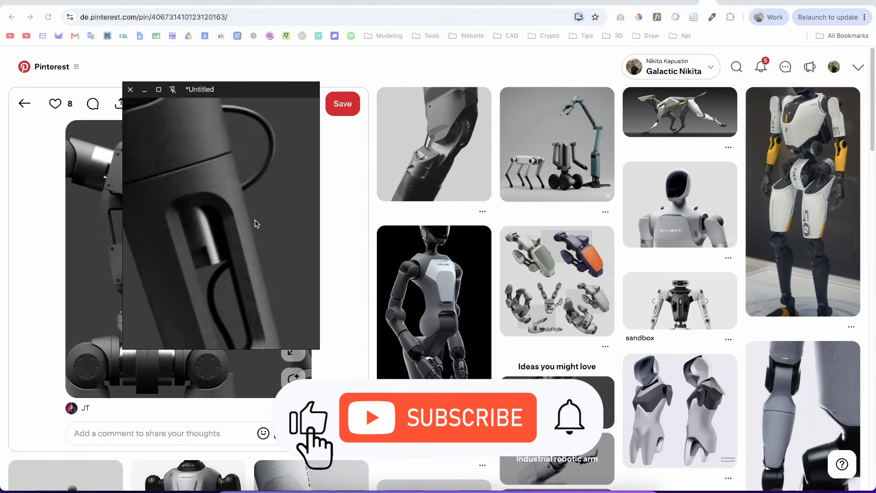
scroll(256, 235, down, 5)
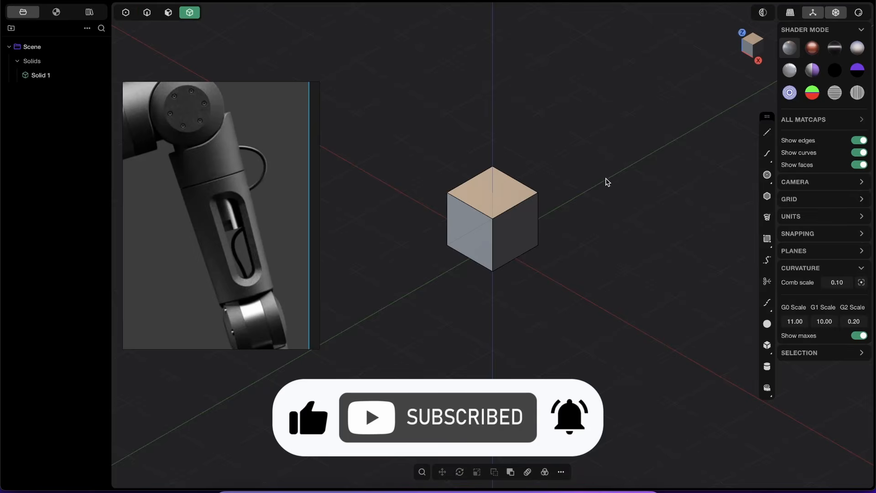
- Switch to Plasticity, delete the default cube, and draw a circle centred on the origin in the XY plane
click(488, 201)
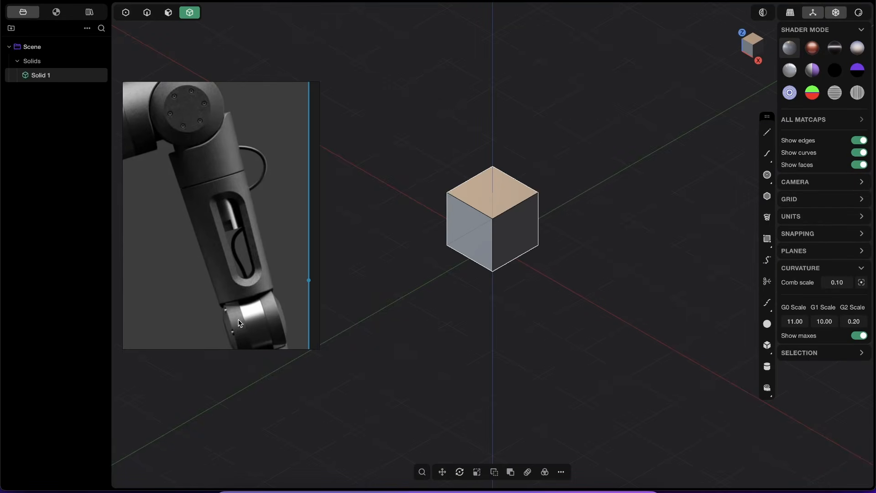
key(Delete)
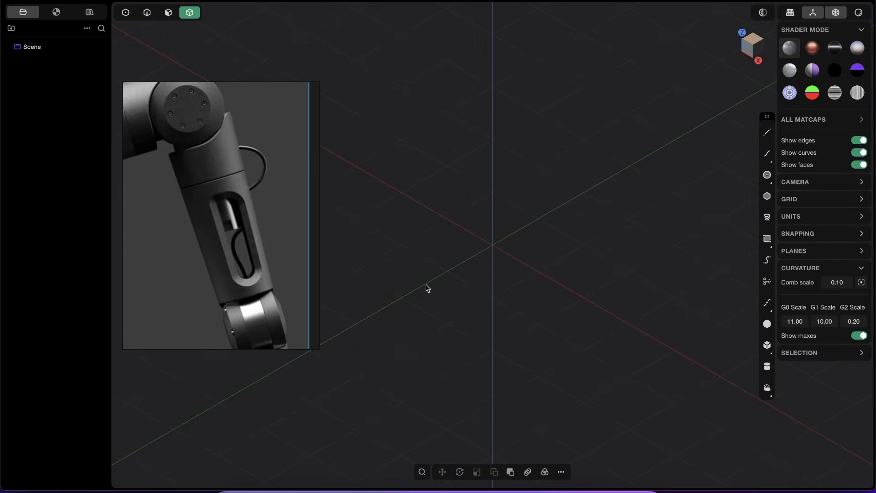
key(7)
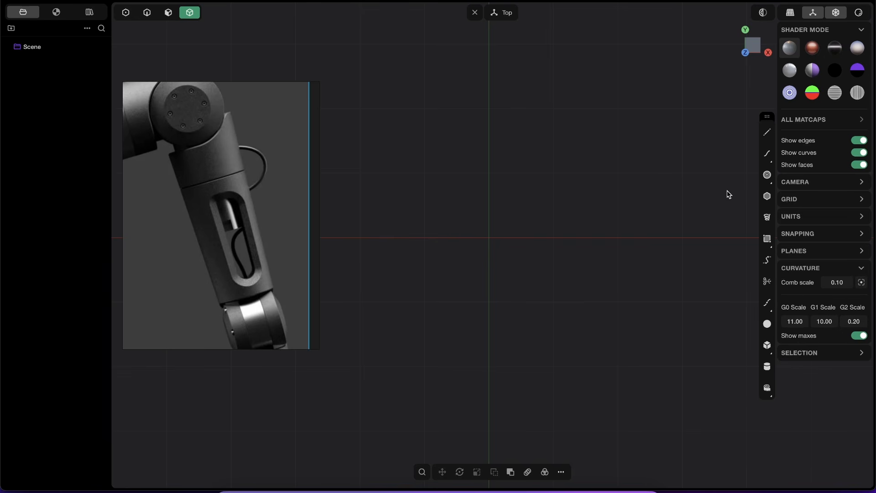
click(769, 176)
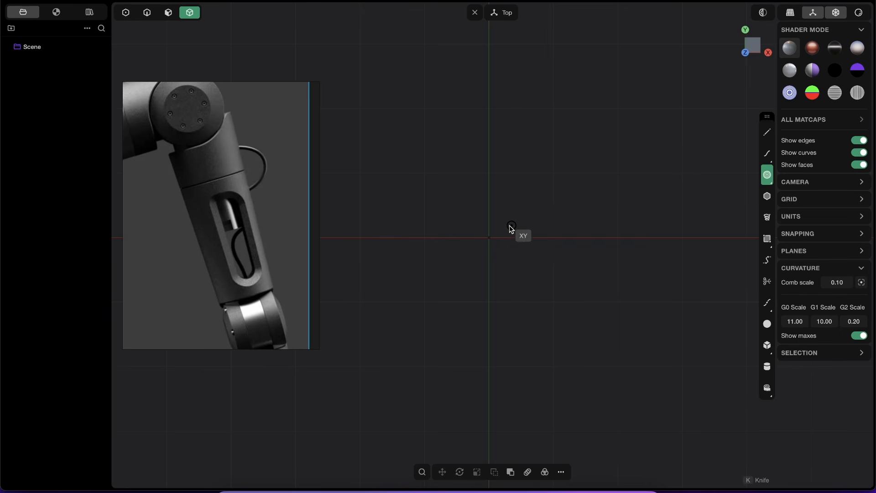
click(489, 238)
click(538, 240)
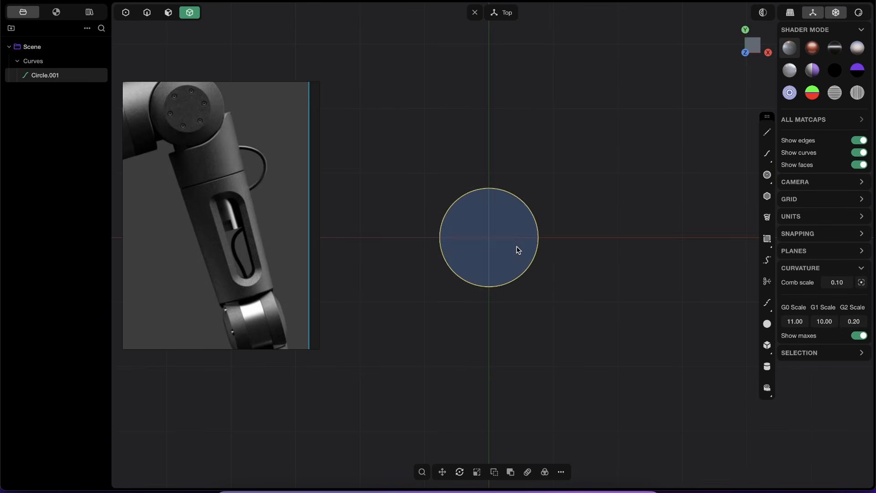
- Duplicate the circle and move the copy about 4.63 m up along the Z axis
middle_drag(517, 247, 477, 134)
scroll(495, 155, down, 5)
key(shift+d)
shift+middle_drag(519, 165, 465, 262)
scroll(465, 262, up, 1)
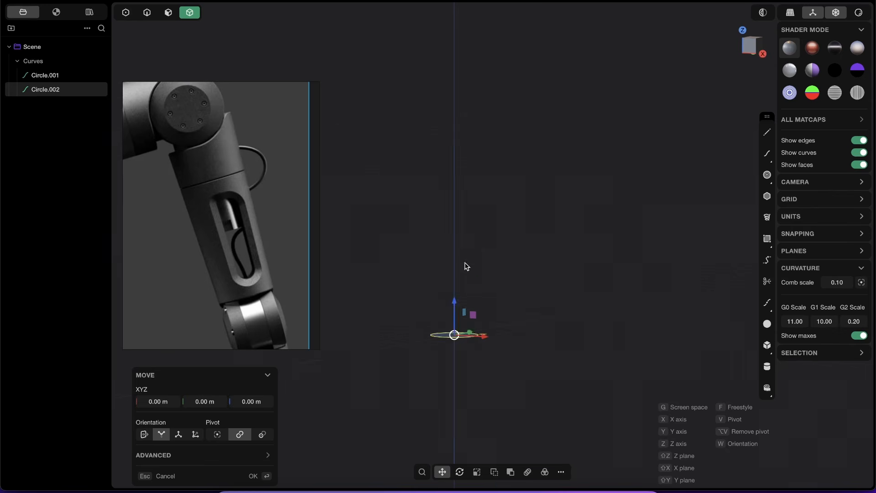
drag(455, 302, 473, 160)
shift+middle_drag(475, 236, 491, 210)
- Switch to the Surface Modeling PDF folder and look over its guide and shortcut PDF files
key(super+Tab)
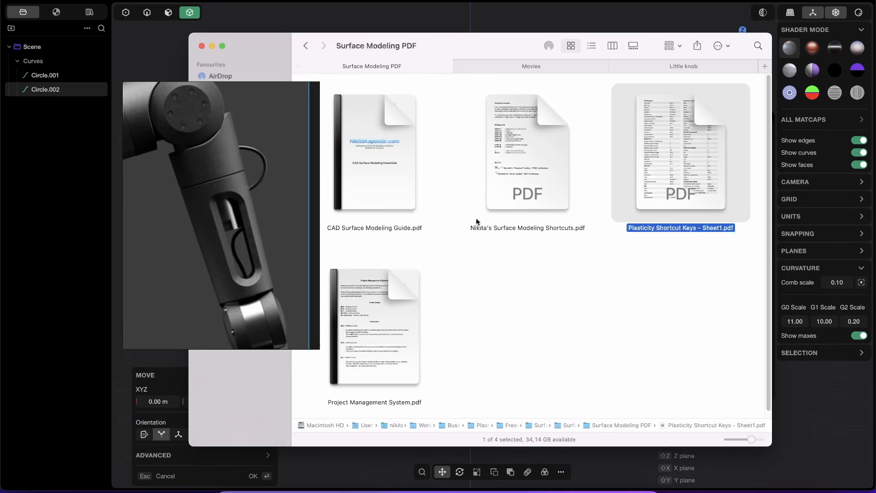
click(580, 321)
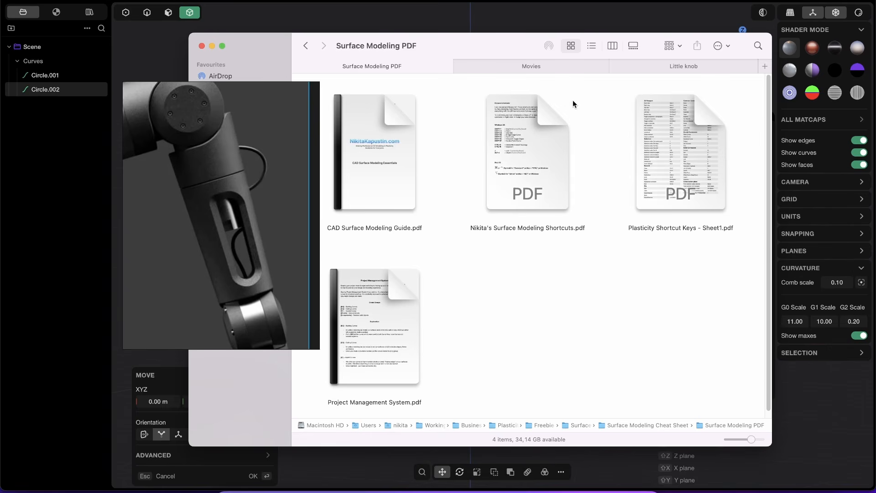
click(530, 147)
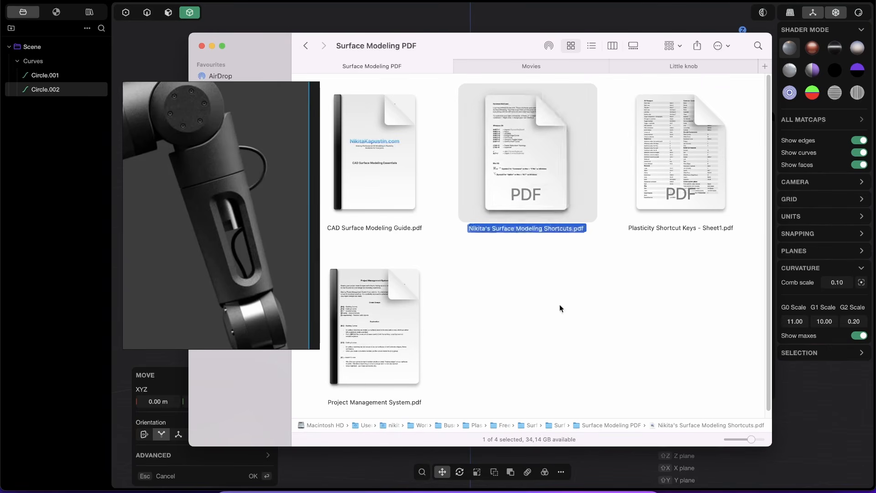
drag(688, 150, 670, 175)
click(637, 314)
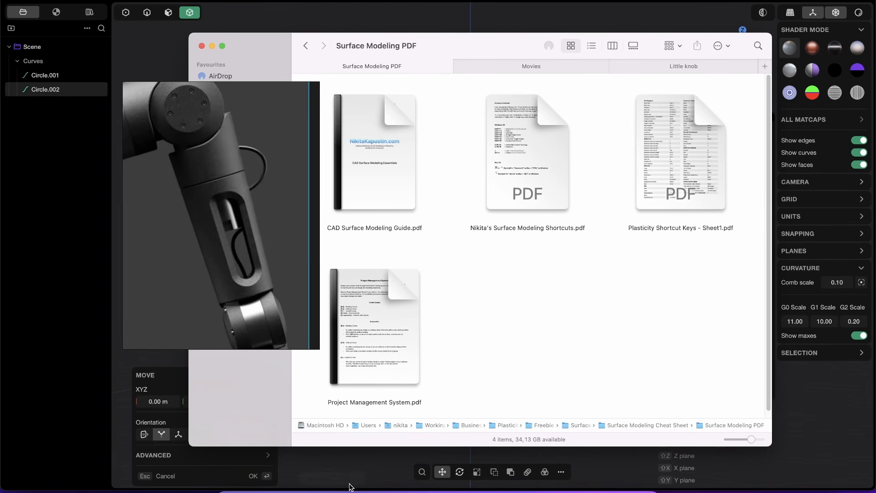
- View the Plasticity Surface Modeling Guide download page in the browser and return to the 3D model
click(331, 486)
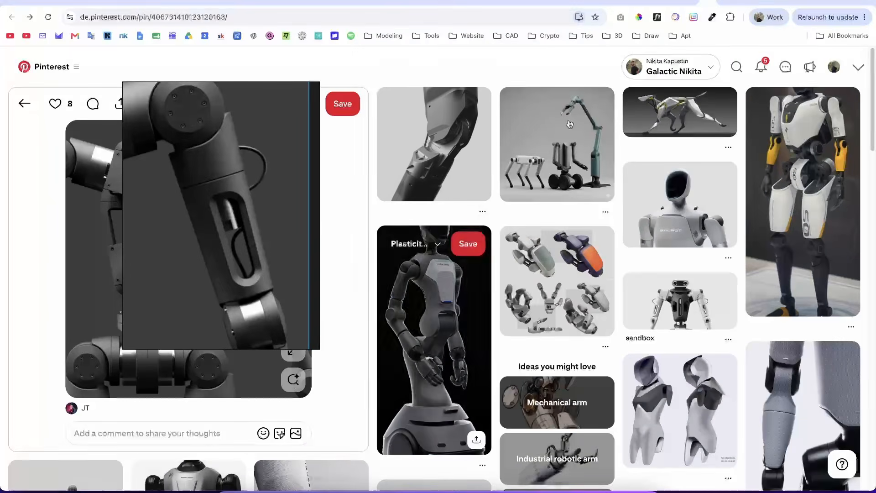
click(771, 2)
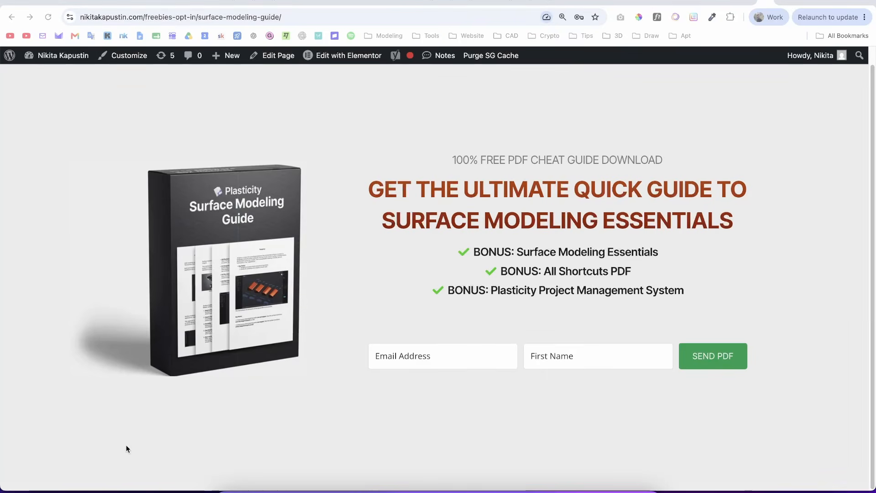
scroll(473, 404, up, 1)
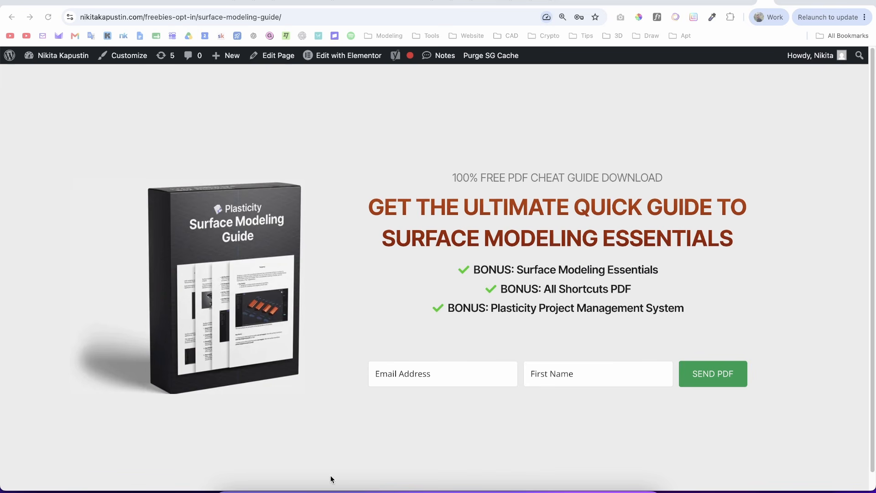
click(568, 485)
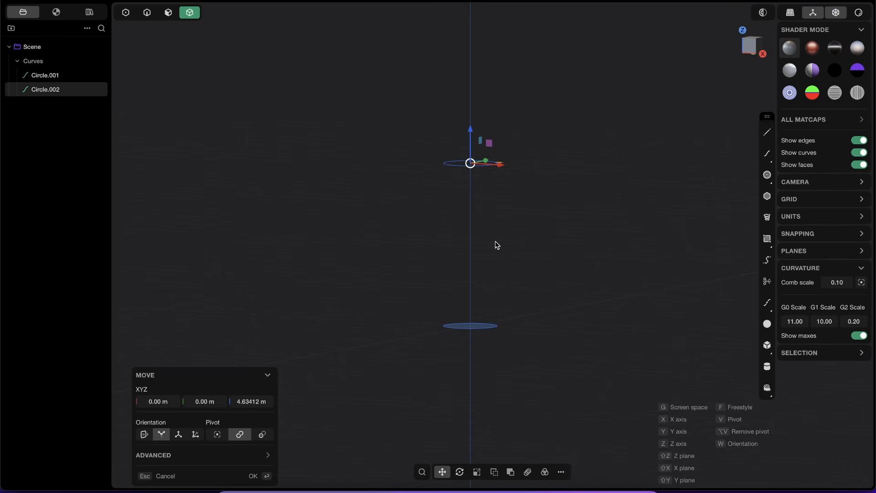
- Bring back the arm reference image and scale the raised circle up uniformly to make it wider than the base circle
middle_drag(497, 245, 470, 172)
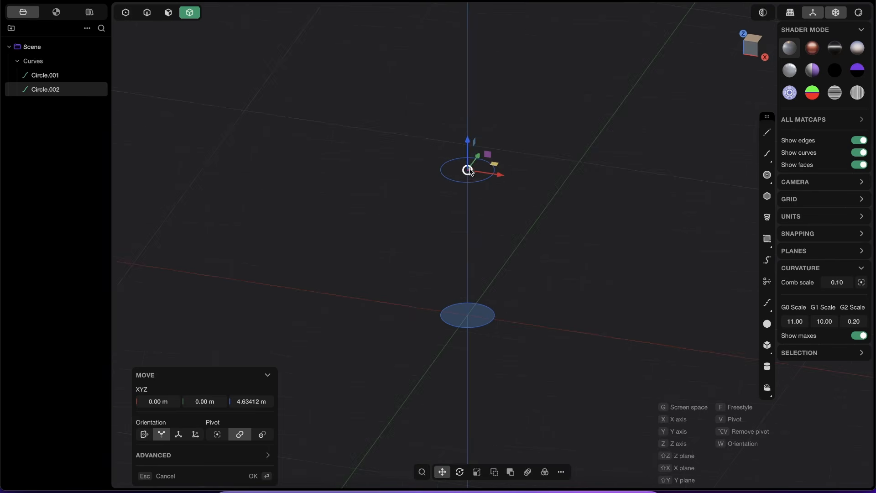
click(463, 490)
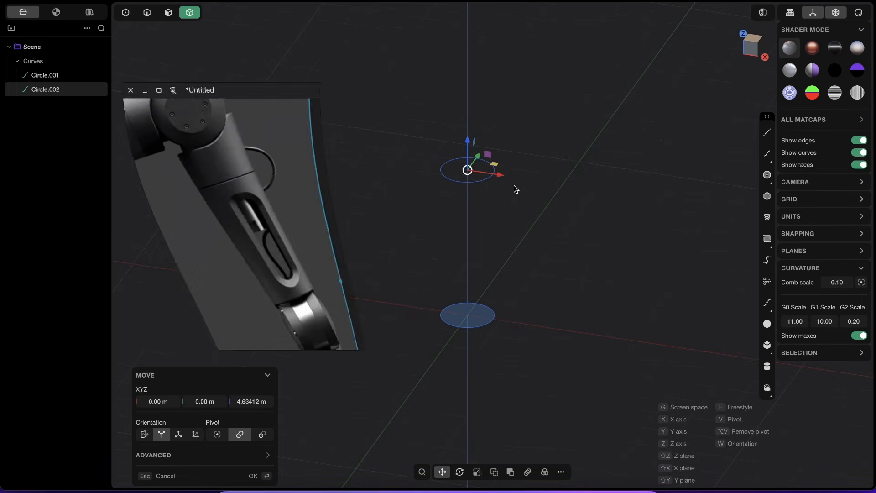
key(s)
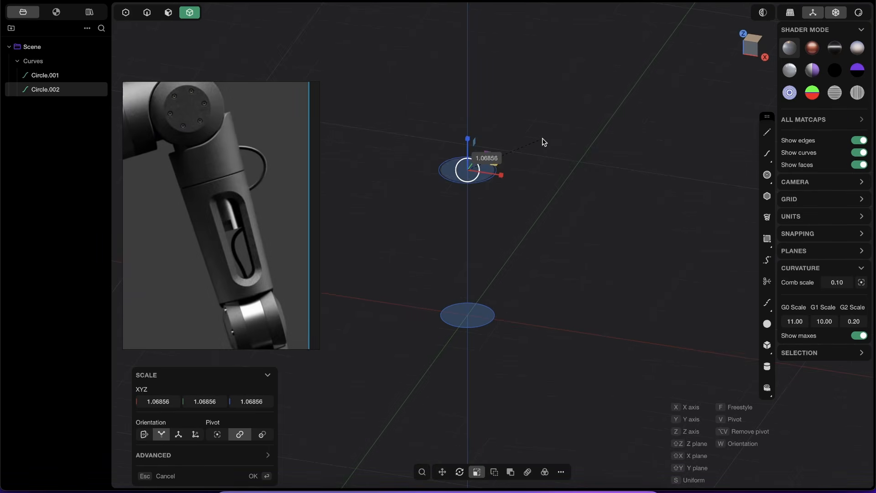
click(525, 166)
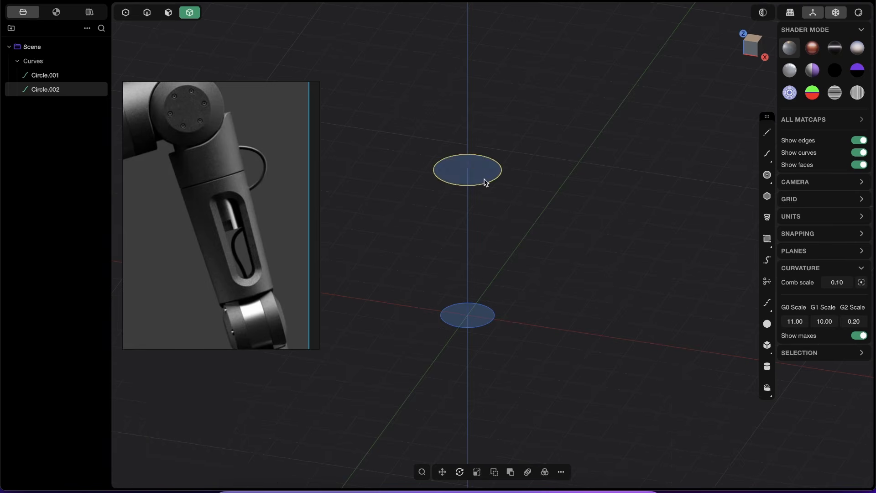
- Move the enlarged upper circle about 0.21 m further up along the Z axis
middle_drag(525, 166, 488, 165)
key(g)
drag(477, 128, 483, 120)
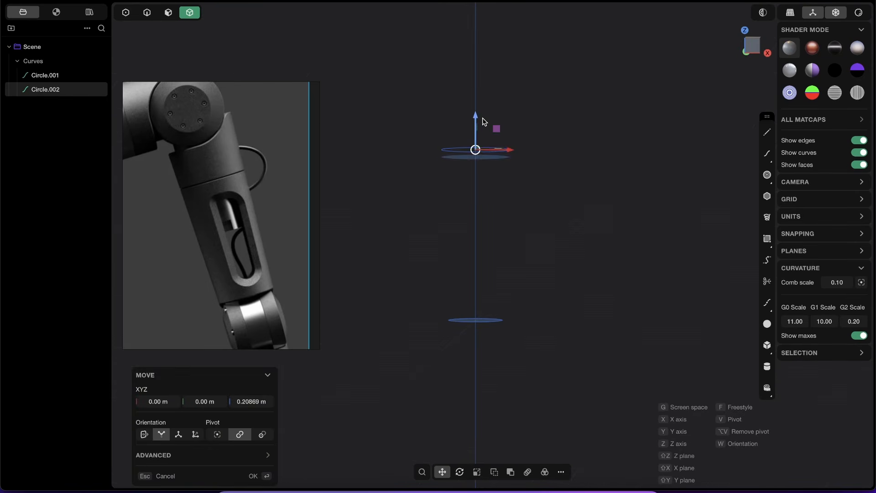
right_click(484, 122)
- Loft a tapered solid between the upper and lower circle regions
middle_drag(486, 147, 483, 158)
key(2)
scroll(472, 178, up, 4)
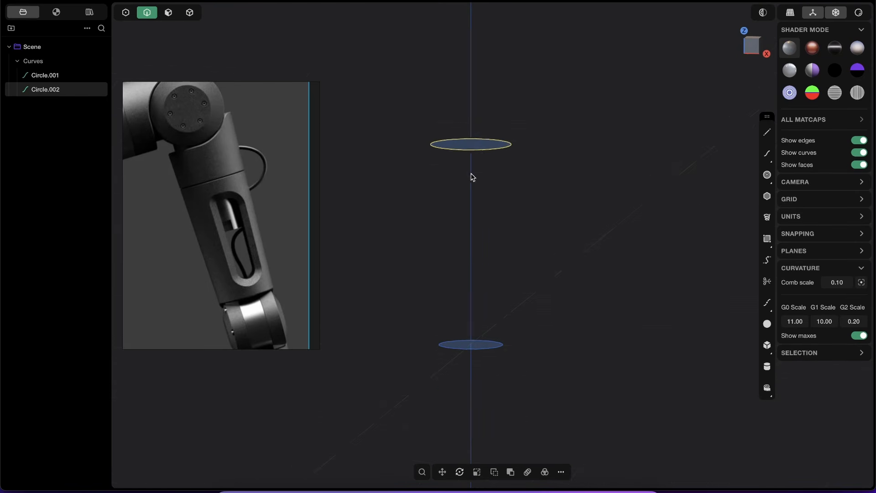
key(3)
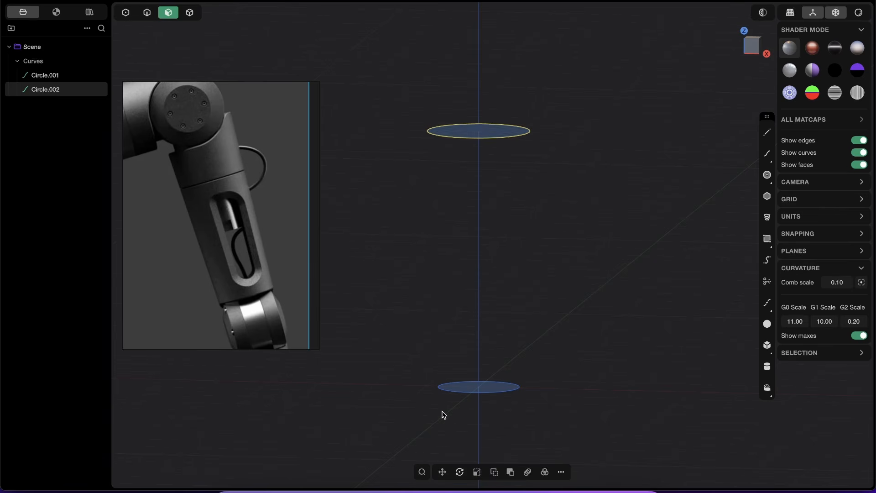
middle_drag(480, 128, 487, 140)
click(501, 139)
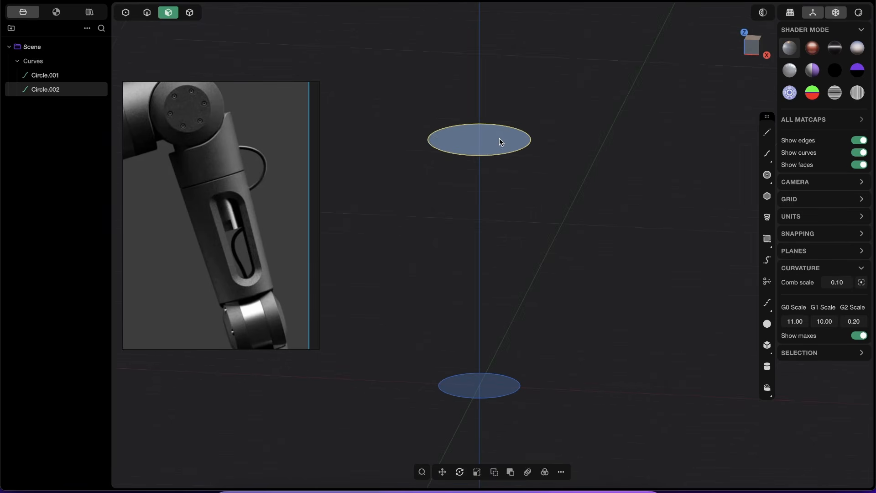
key(e)
shift+click(481, 387)
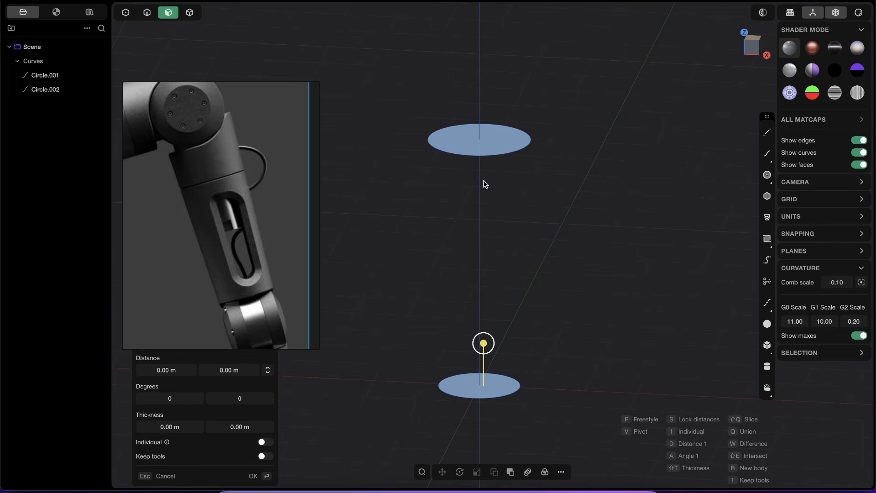
key(l)
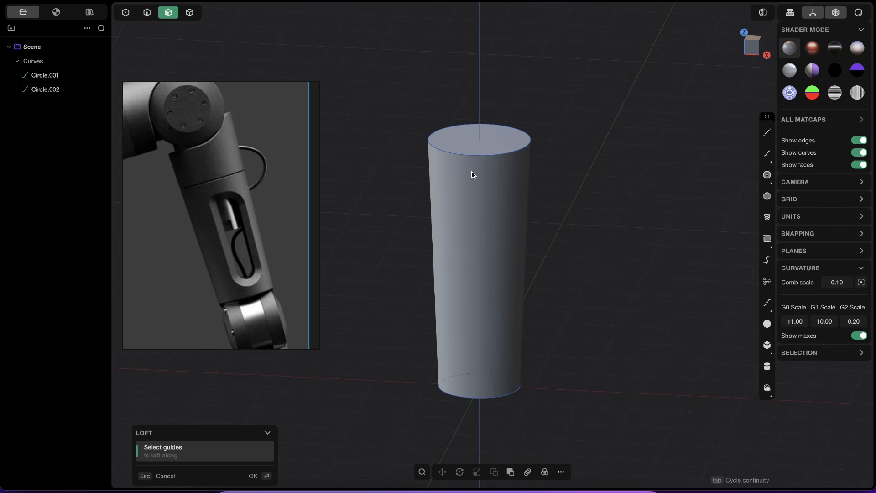
key(Return)
- Delete the two circle curves used as loft profiles, keeping only the tapered solid
key(2)
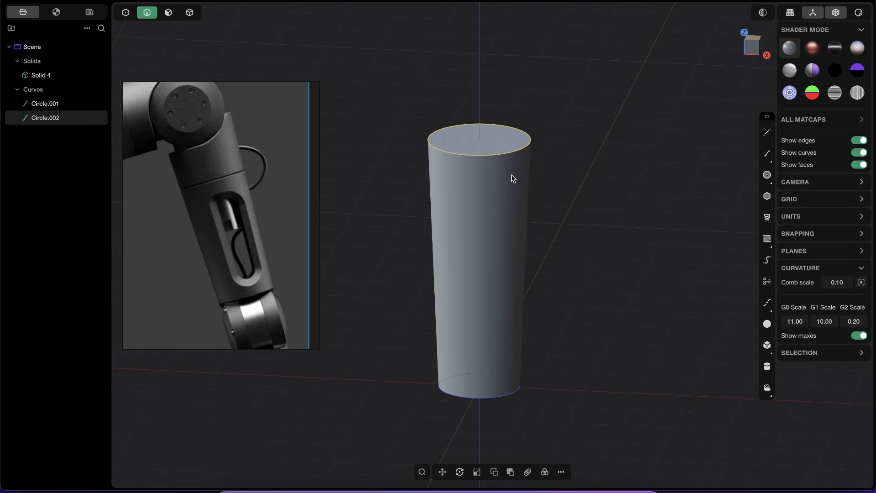
click(502, 398)
key(x)
shift+middle_drag(523, 243, 502, 242)
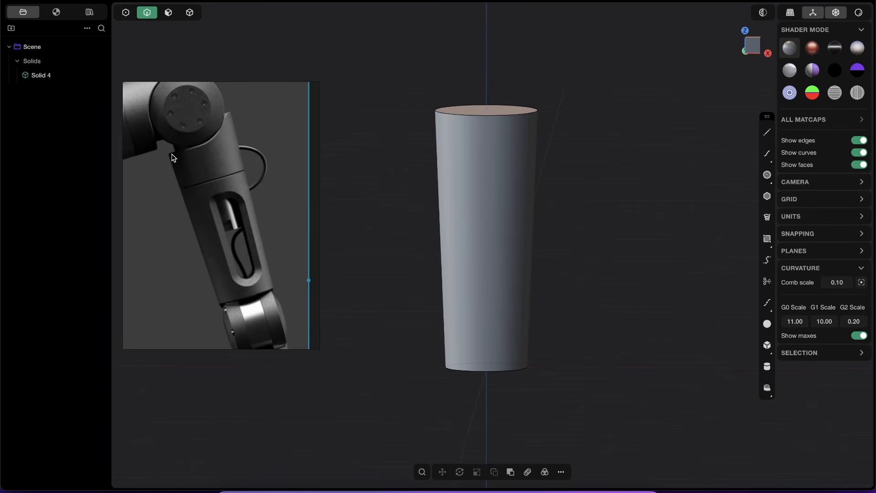
- Push the tapered solid's top face up by about 0.43 m and return to the front view
click(749, 49)
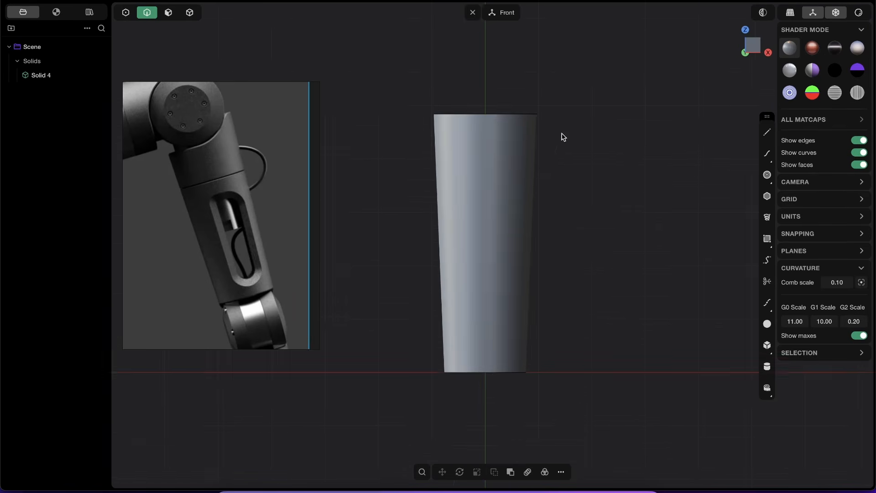
shift+middle_drag(468, 137, 464, 201)
key(3)
click(498, 106)
drag(498, 75, 500, 56)
middle_drag(509, 102, 530, 89)
click(751, 49)
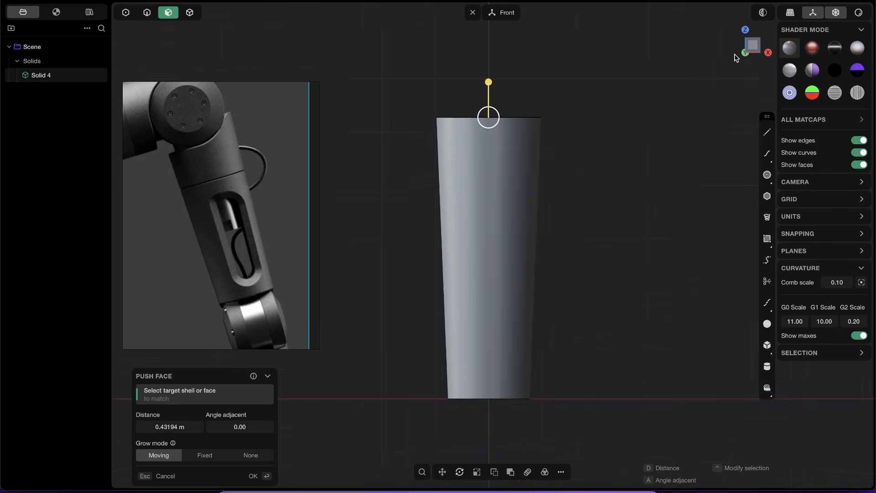
key(Return)
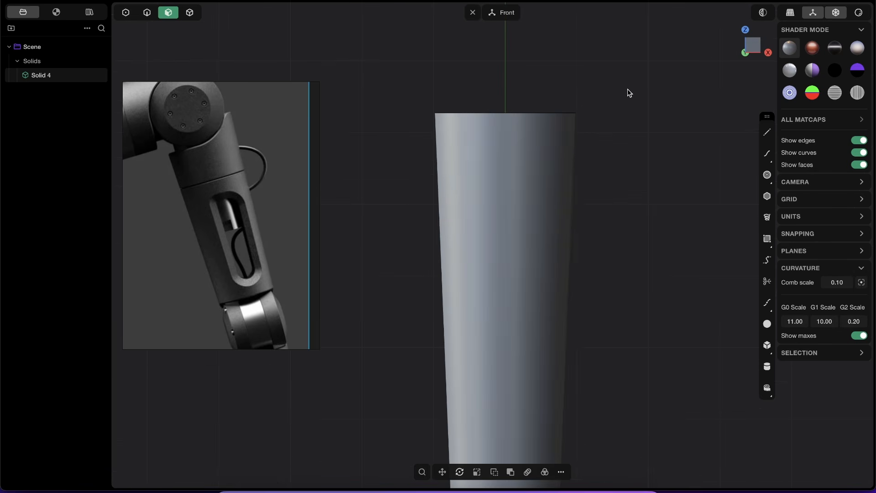
- Draw an S-shaped control point curve across the solid's upper end, stepping from a low left side up to the top edge at the right
click(769, 156)
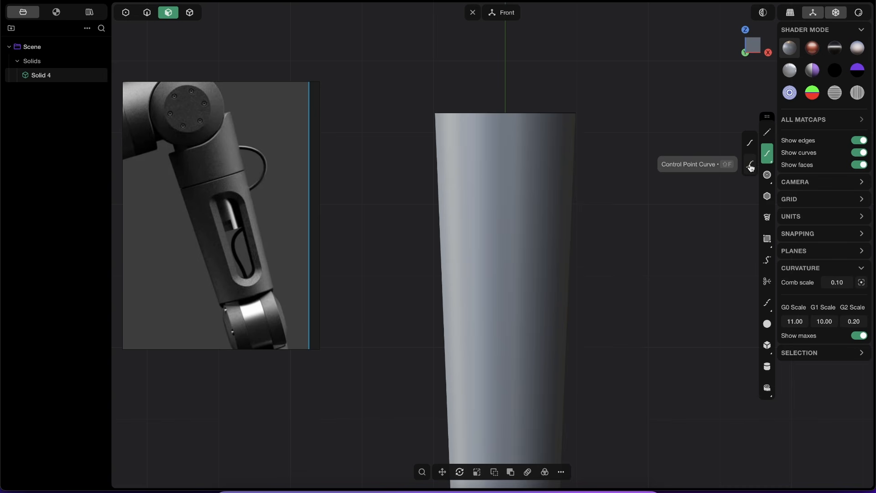
click(751, 166)
scroll(431, 144, up, 2)
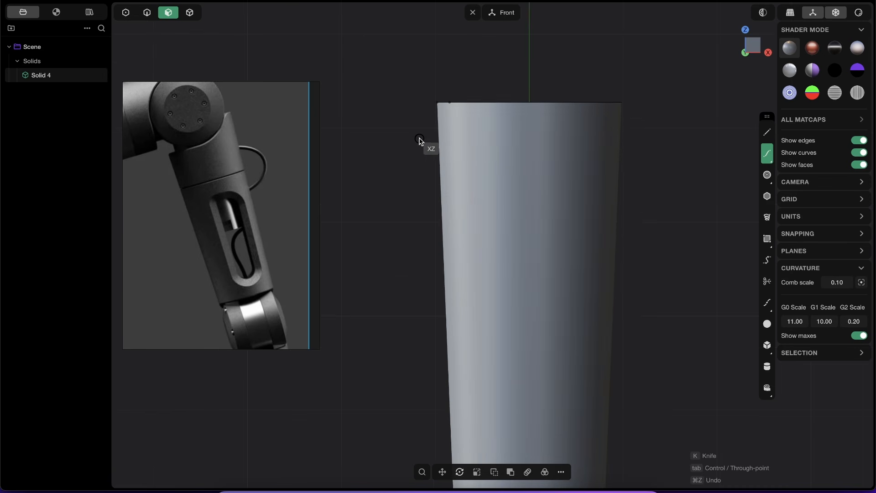
click(416, 139)
click(483, 139)
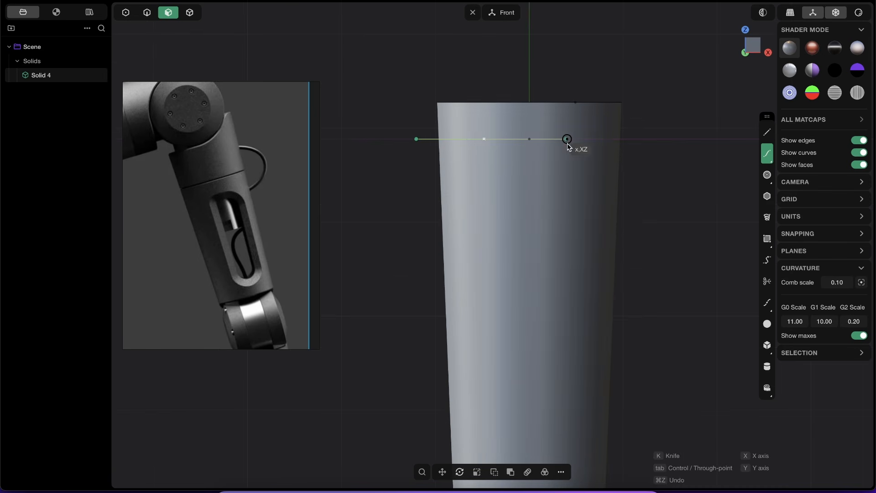
click(563, 139)
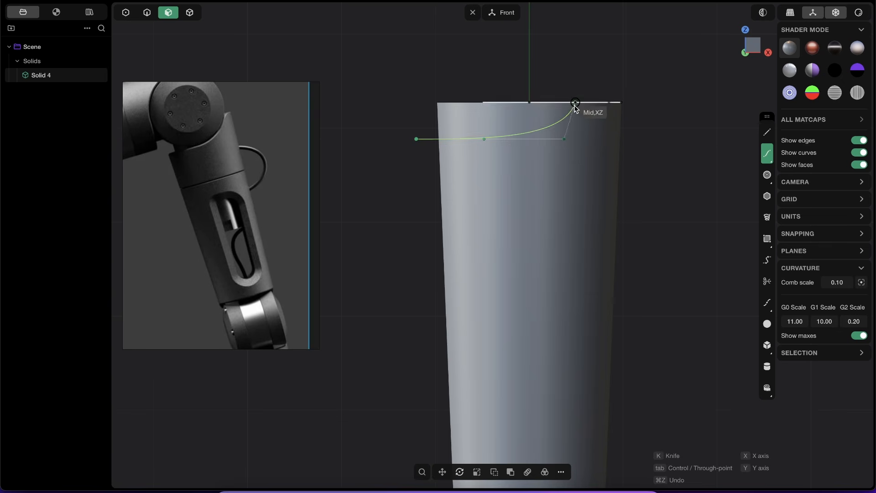
scroll(574, 114, up, 2)
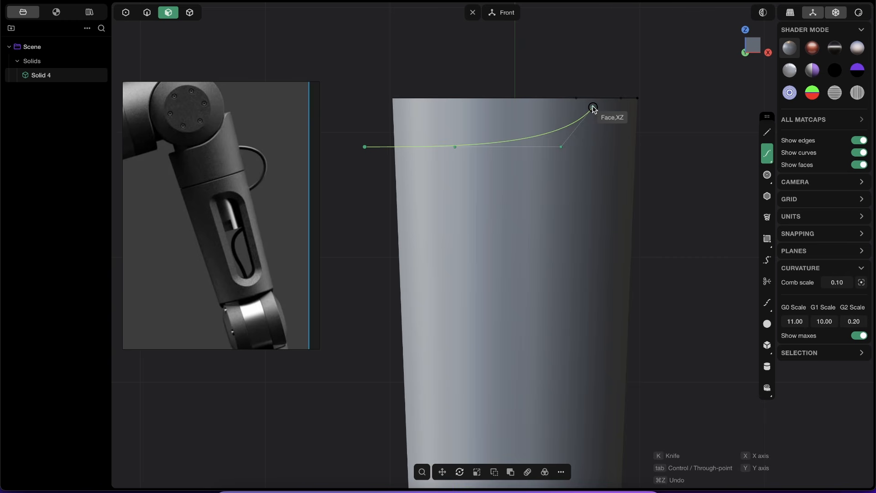
click(593, 98)
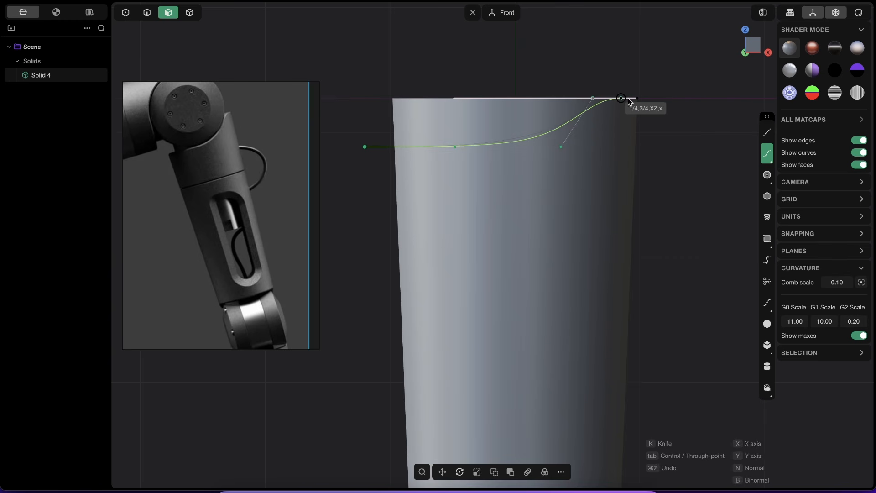
click(623, 98)
click(699, 98)
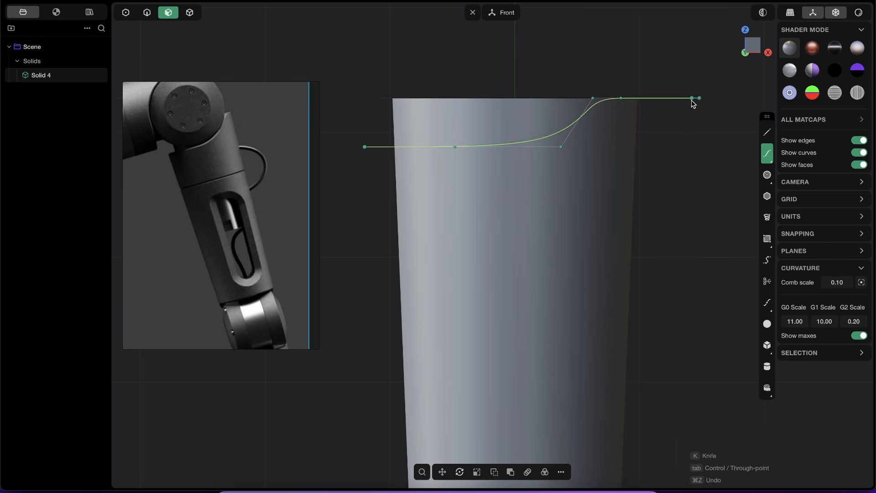
right_click(694, 99)
- Move the whole S-shaped curve slightly down so its upper end lies just below the solid's top edge
key(g)
mouse_move(536, 91)
mouse_down()
mouse_move(534, 108)
mouse_move(539, 97)
mouse_up()
right_click(495, 108)
- Lower the control points of the curve's left, lower stretch to make the S-shaped step deeper
key(1)
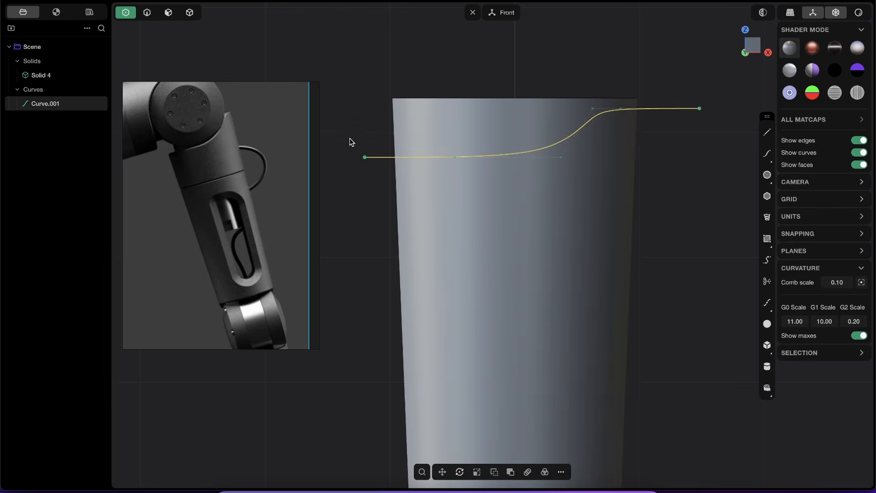
drag(348, 138, 593, 188)
key(g)
drag(459, 121, 457, 144)
right_click(466, 137)
- Shift the second control point from the left to the right along the curve's lower stretch
key(2)
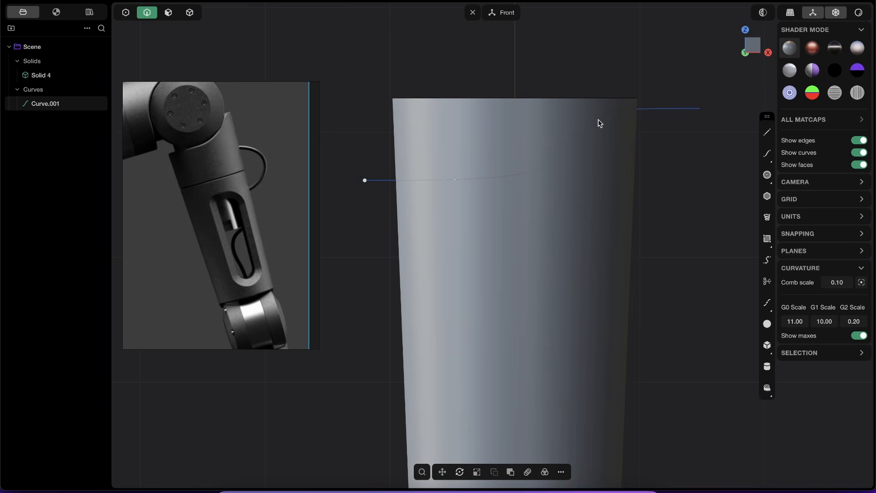
click(578, 153)
key(1)
click(455, 175)
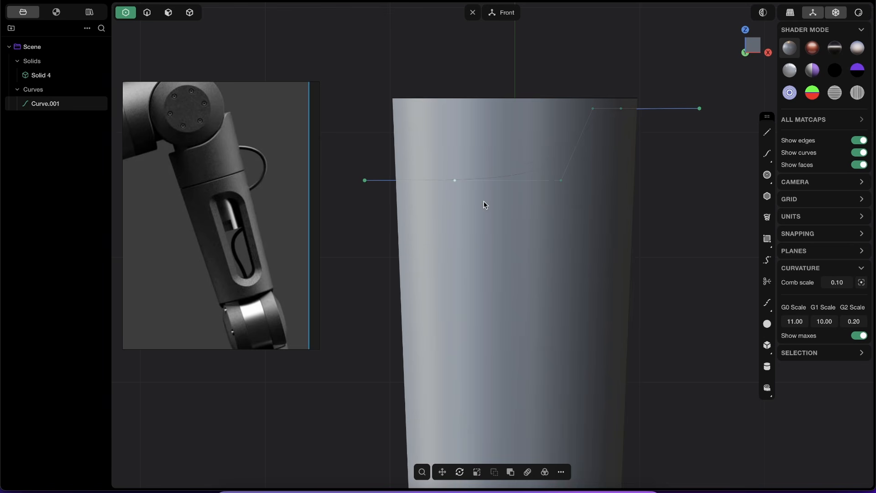
key(g)
click(524, 190)
key(2)
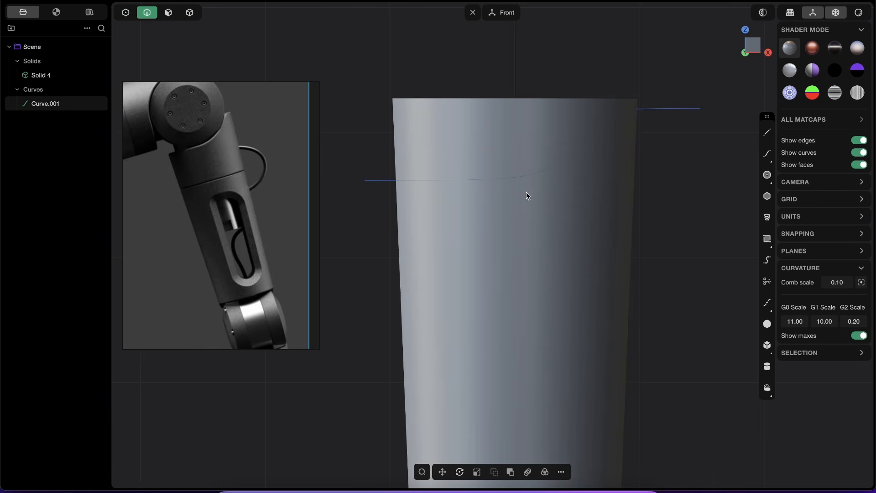
- Reposition the control point at the curve's upper bend slightly to the left, level with the upper end
key(1)
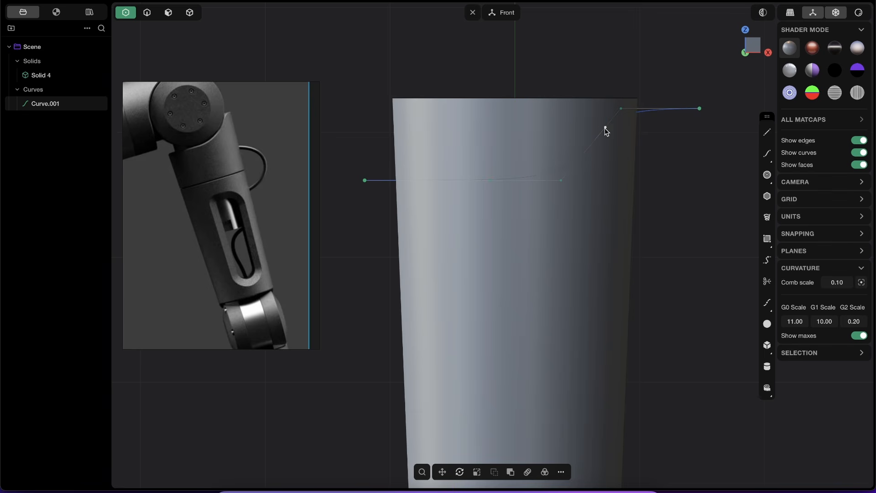
click(605, 128)
key(g)
key(Return)
drag(632, 103, 611, 108)
click(593, 108)
key(g)
key(Return)
click(648, 125)
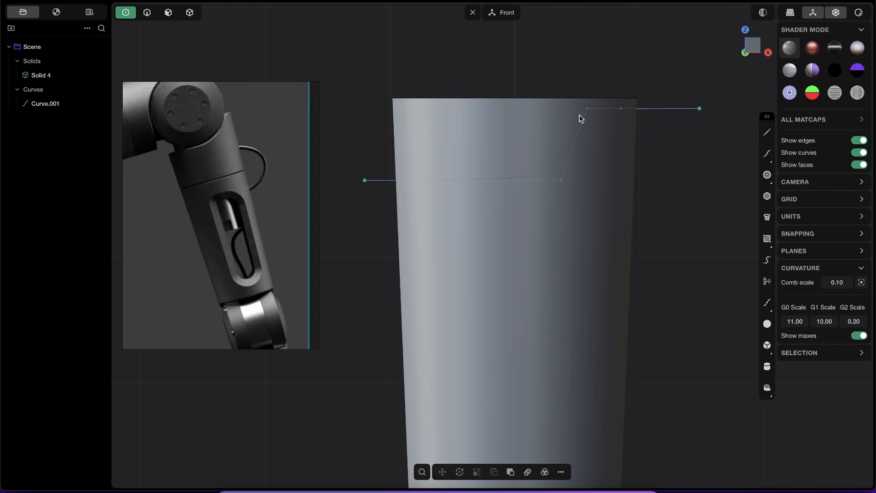
- Cut the tapered solid with the S-shaped curve and delete the upper cut-off piece together with the curve
key(2)
click(566, 153)
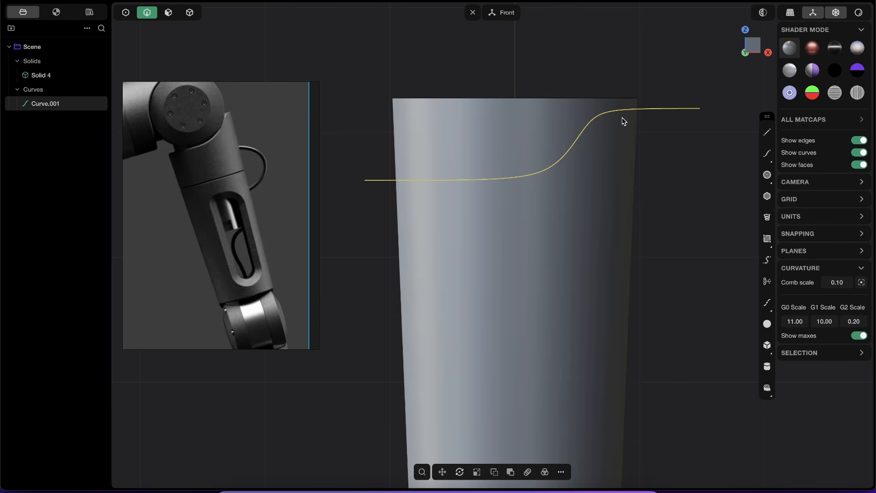
key(c)
click(567, 149)
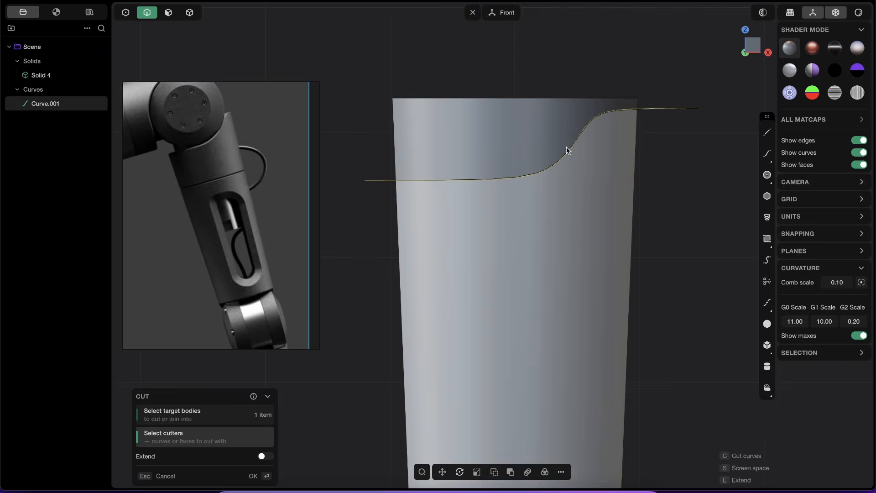
key(Return)
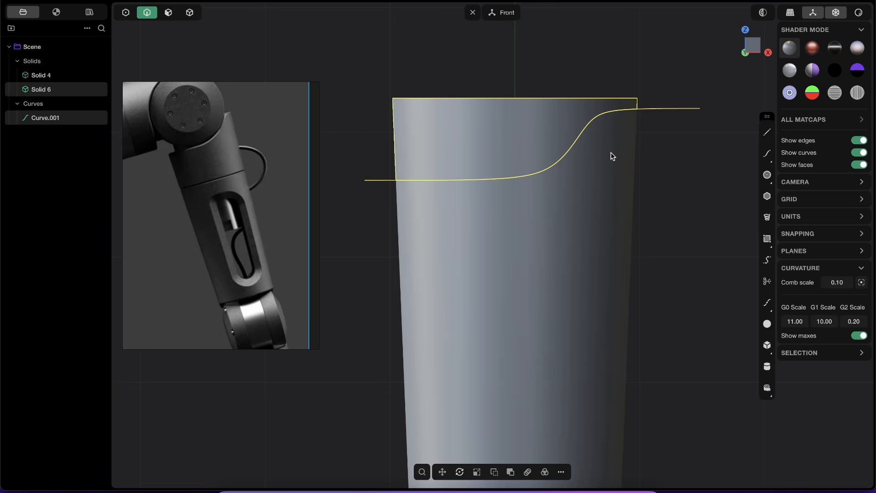
key(Delete)
- Chamfer the S-shaped top rim of the solid by about 0.028 m
middle_drag(602, 146, 574, 103)
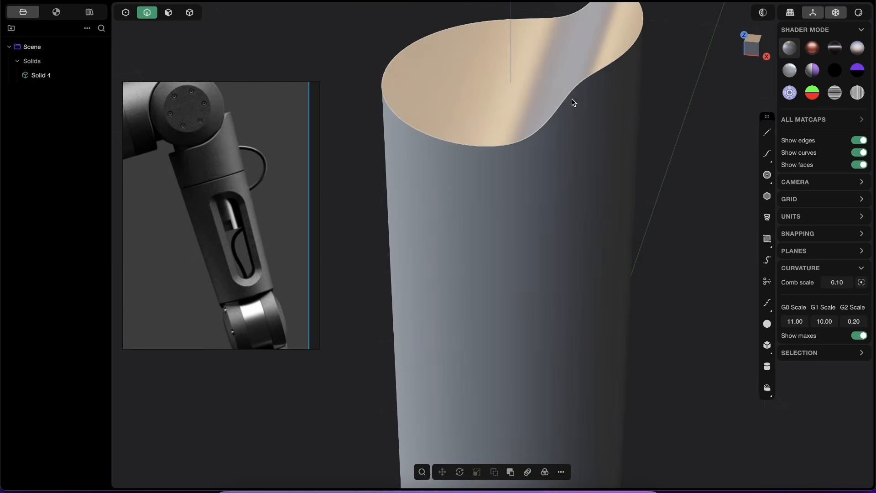
click(574, 103)
key(f)
key(c)
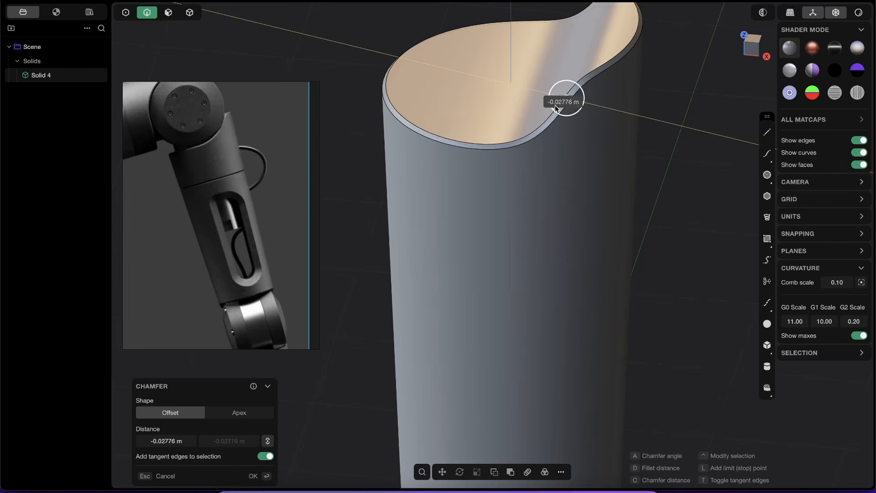
click(566, 103)
right_click(569, 102)
- Turn off the edge display and check the chamfered body without edge lines
middle_drag(634, 141, 659, 109)
click(660, 108)
key(shift+z)
scroll(551, 215, down, 10)
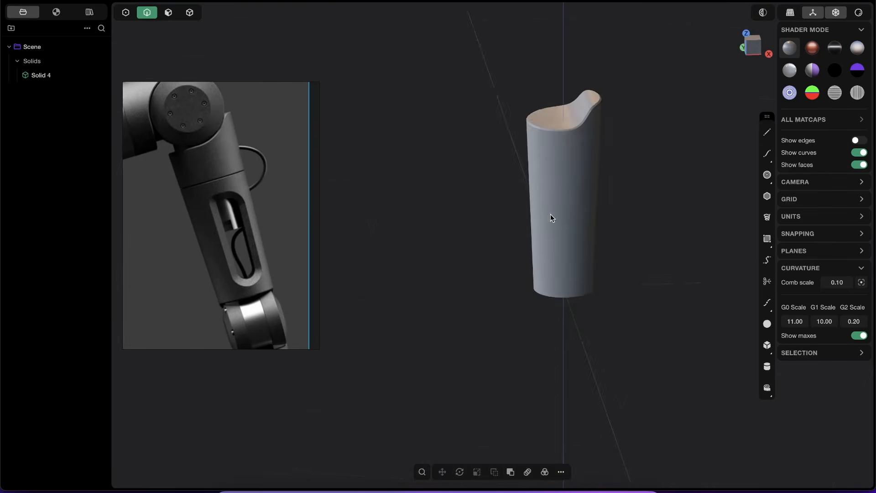
scroll(571, 209, up, 10)
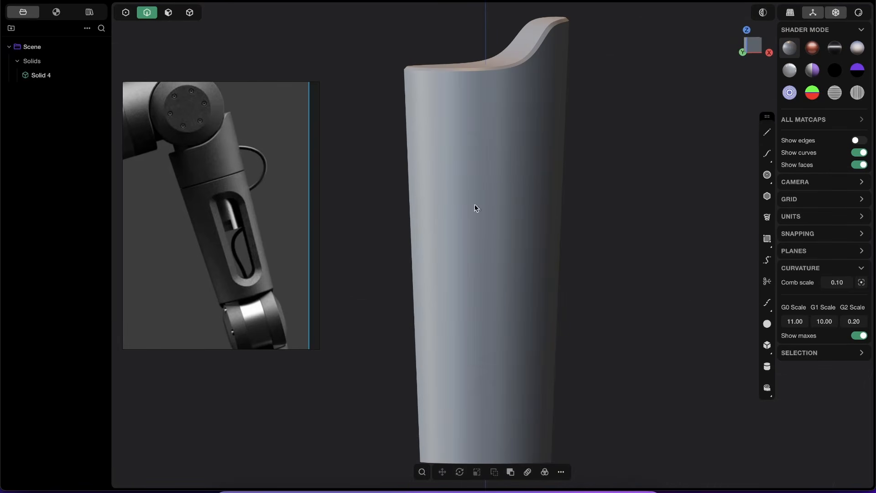
- In the front view, draw a tall corner-to-corner rectangle over the middle of the body for the arm's window opening
click(766, 51)
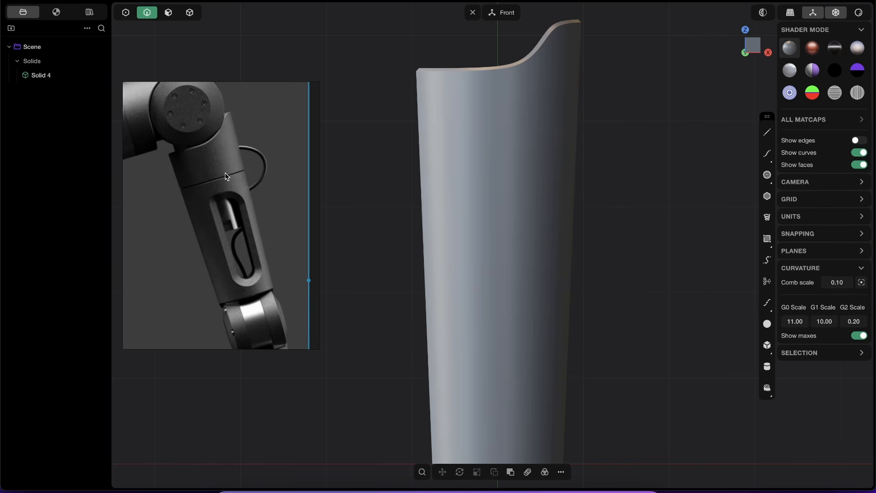
shift+middle_drag(458, 168, 436, 114)
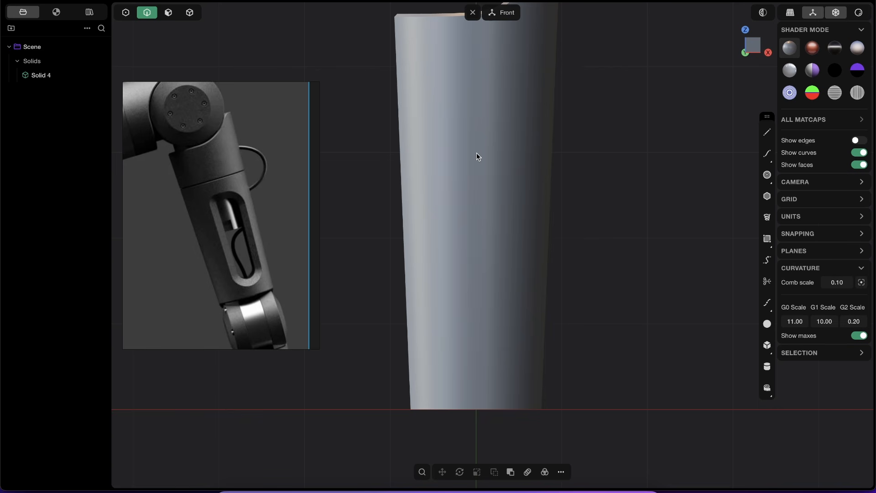
shift+middle_drag(535, 171, 544, 184)
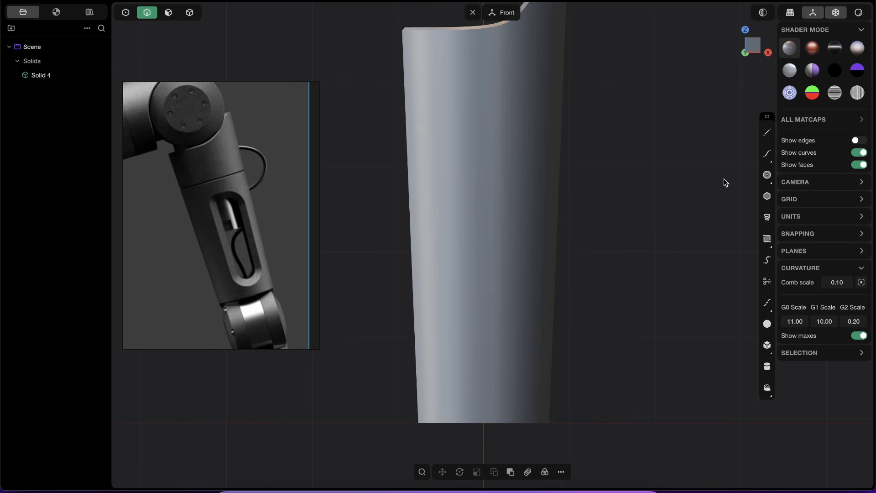
click(767, 239)
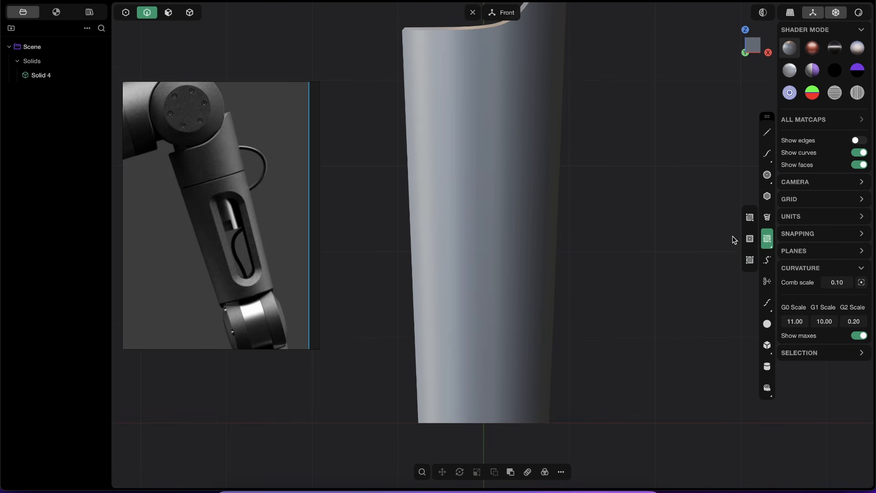
click(750, 218)
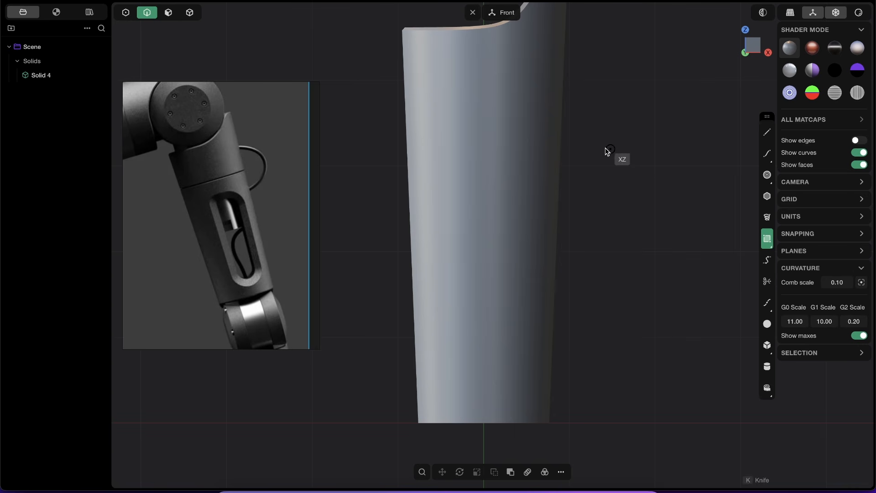
click(458, 131)
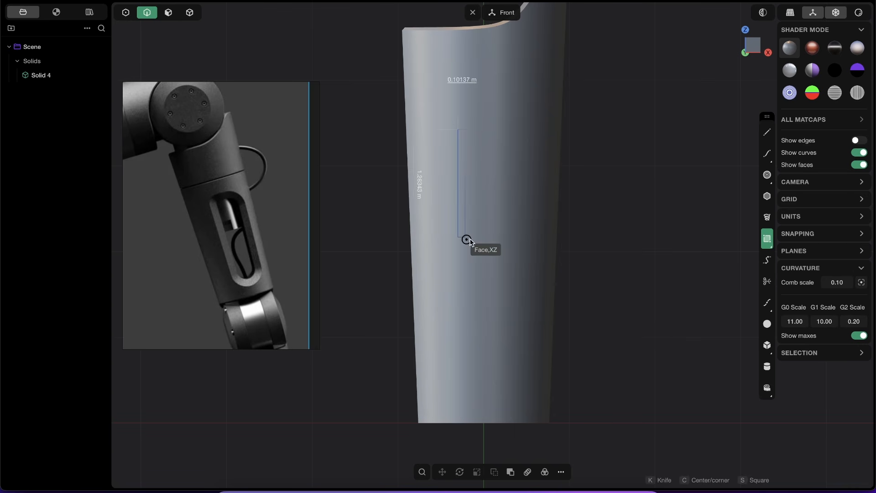
click(525, 324)
- Move the rectangle forward along its normal until it sits fully in front of the body
middle_drag(512, 190, 472, 144)
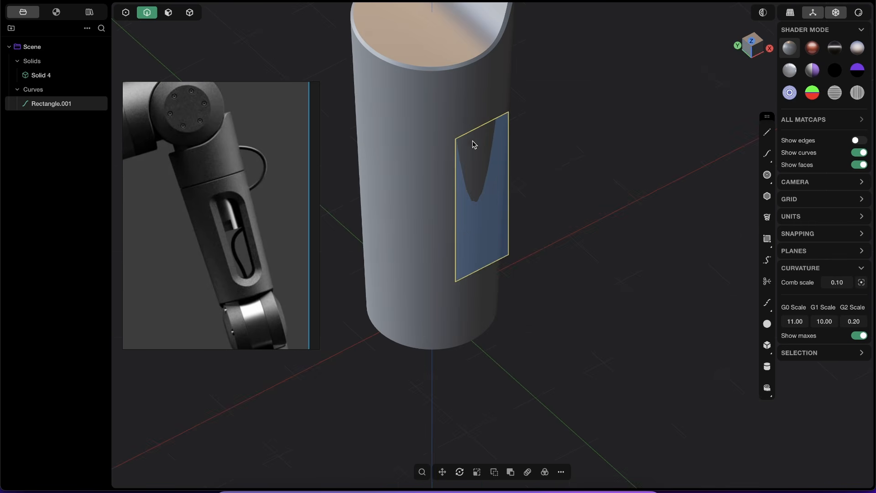
key(g)
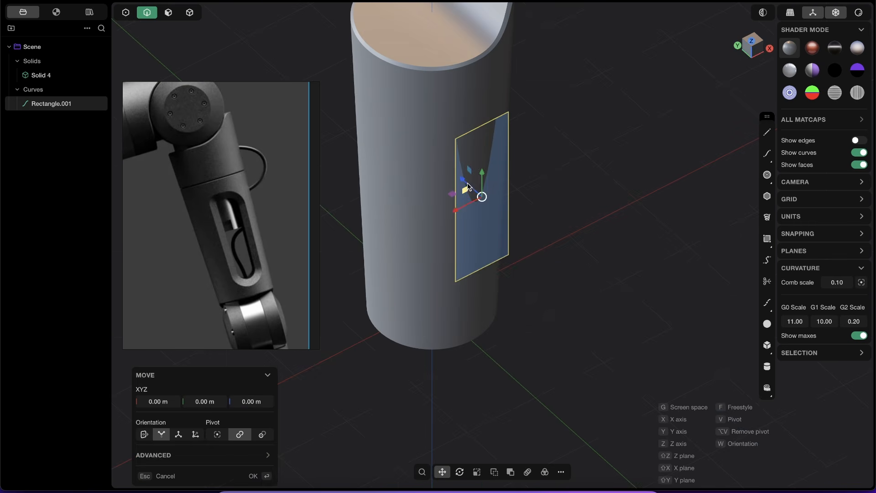
drag(467, 183, 487, 191)
right_click(487, 191)
middle_drag(486, 191, 487, 168)
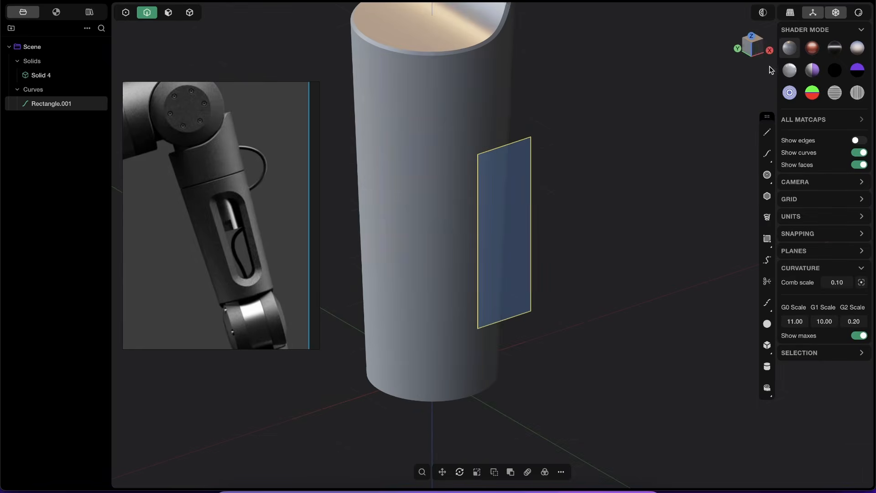
- In the front view, raise the rectangle's two lower corner points to shorten it
click(759, 51)
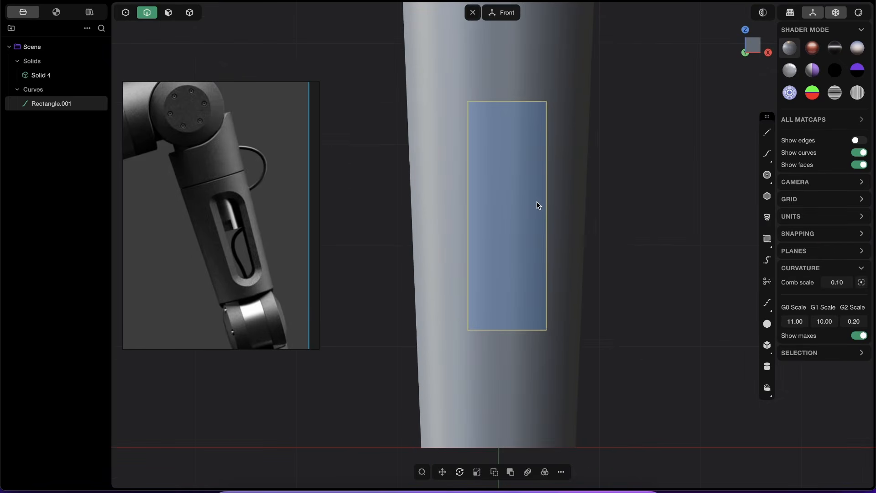
key(1)
drag(465, 300, 595, 359)
key(g)
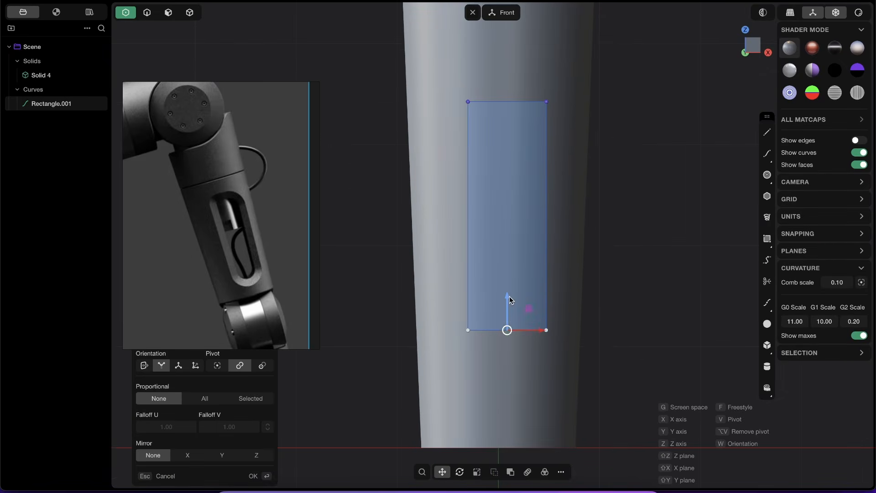
drag(509, 297, 535, 265)
right_click(550, 223)
shift+middle_drag(566, 223, 553, 230)
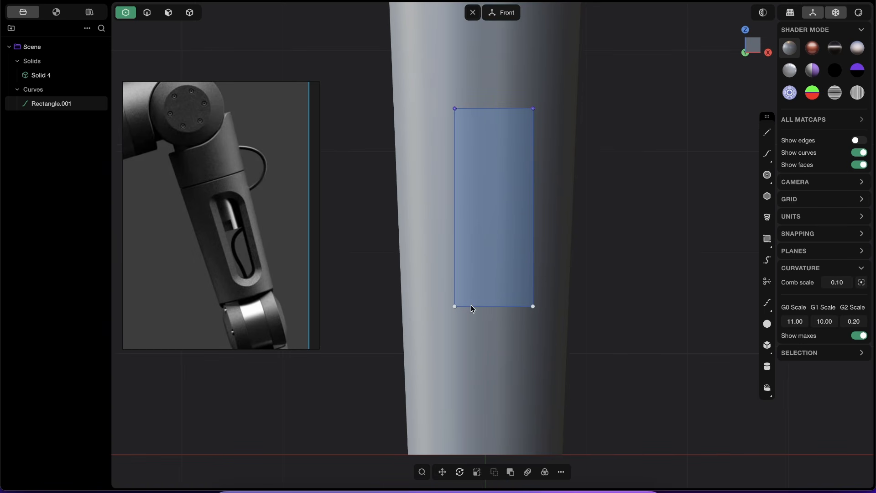
- Lower the rectangle's two bottom corner points slightly to match the slot proportions in the reference image
key(g)
drag(491, 277, 495, 288)
right_click(495, 288)
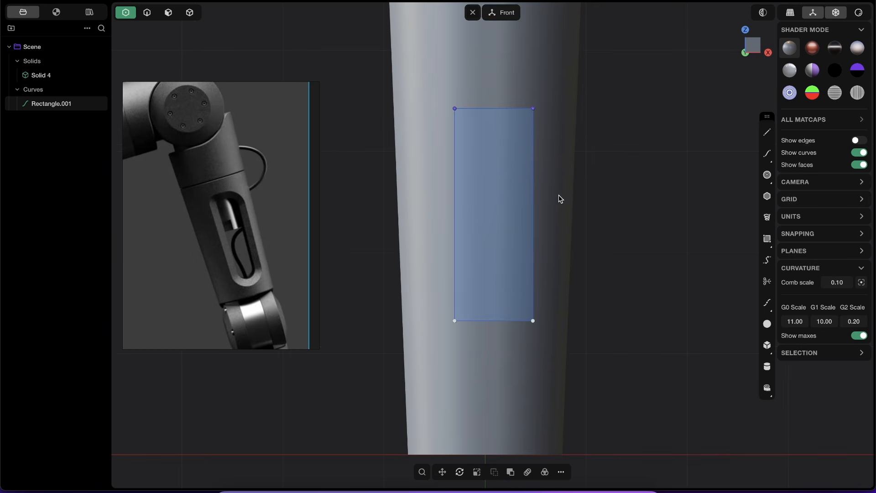
shift+middle_drag(559, 199, 543, 231)
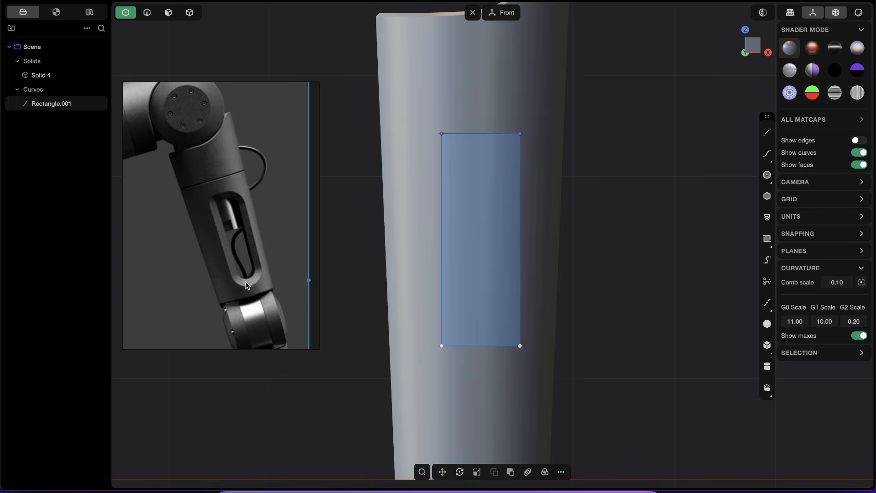
shift+middle_drag(647, 223, 652, 185)
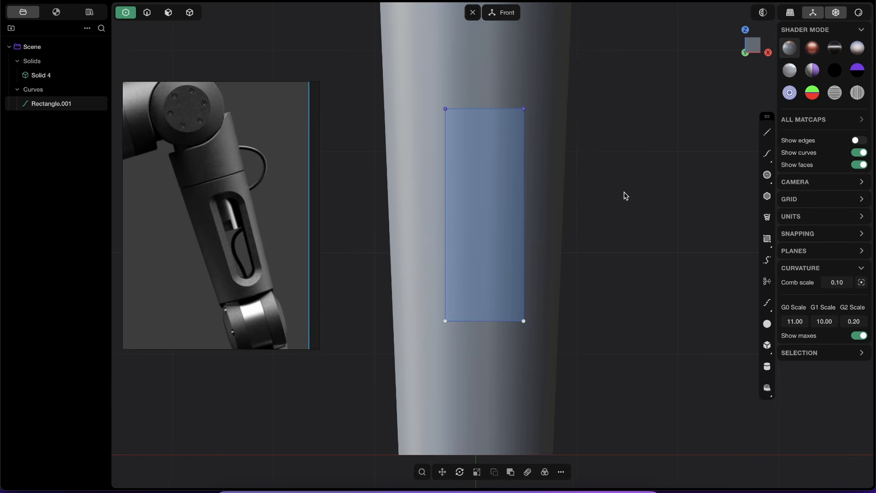
- Draw a two-point circle across the lower part of the rectangle, spanning from one long side to the other
click(768, 178)
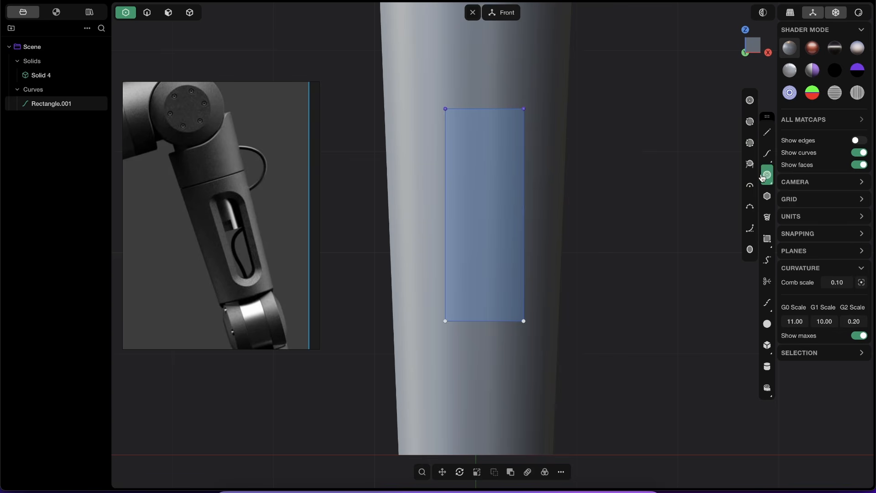
click(750, 123)
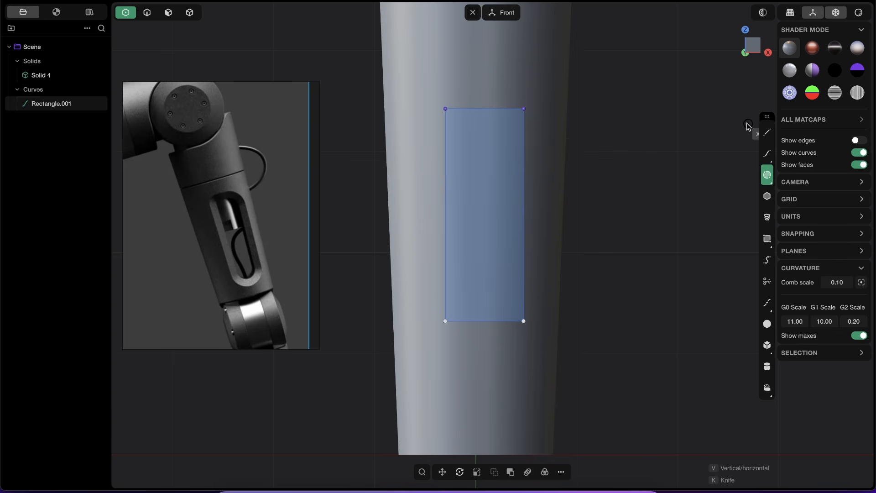
click(457, 274)
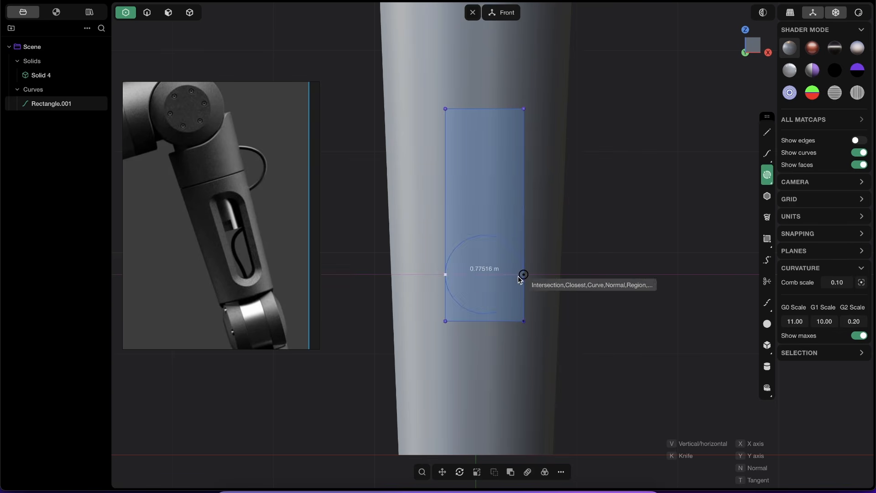
click(525, 274)
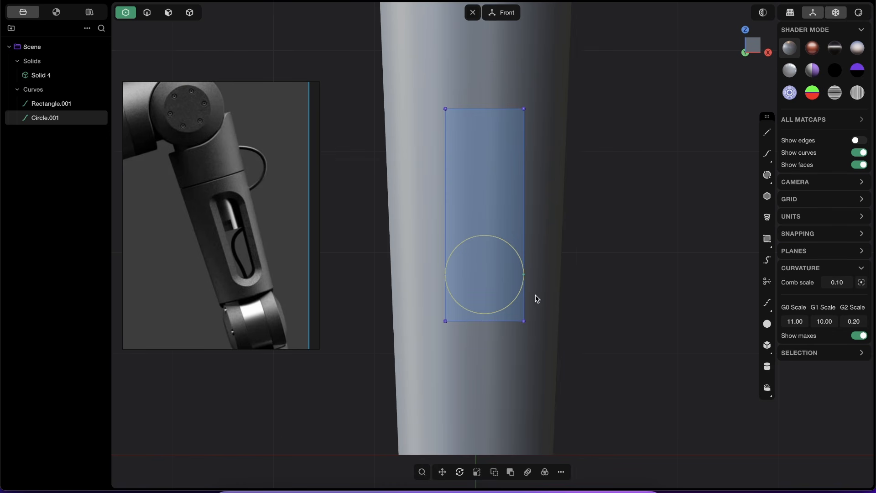
scroll(536, 227, down, 2)
click(627, 262)
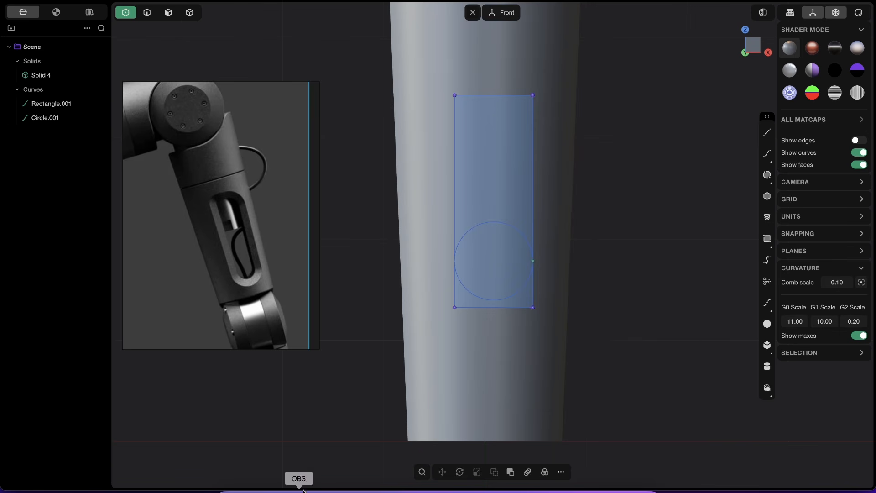
click(232, 485)
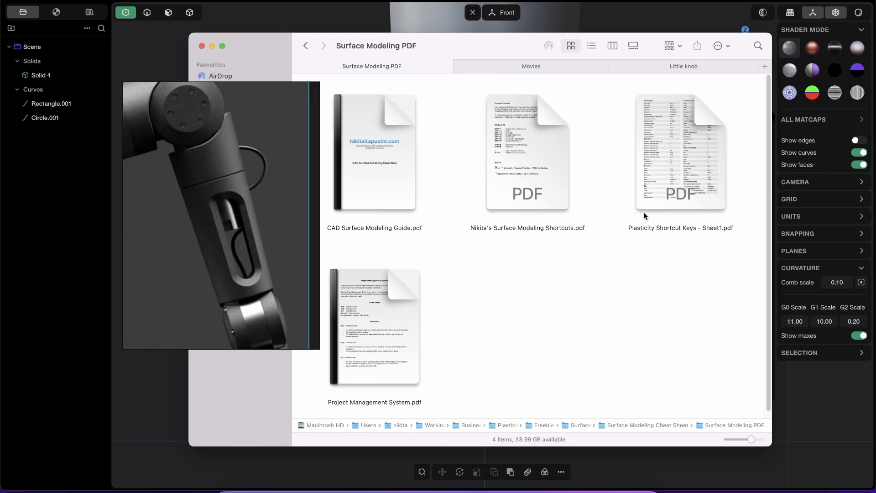
click(212, 45)
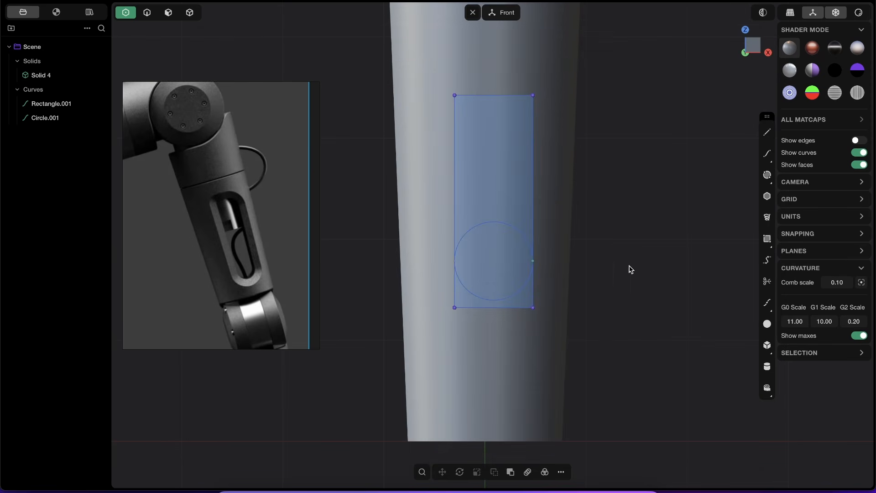
- Trim away the rectangle's lower end and the circle's upper arc, leaving a slot outline with a rounded bottom
key(t)
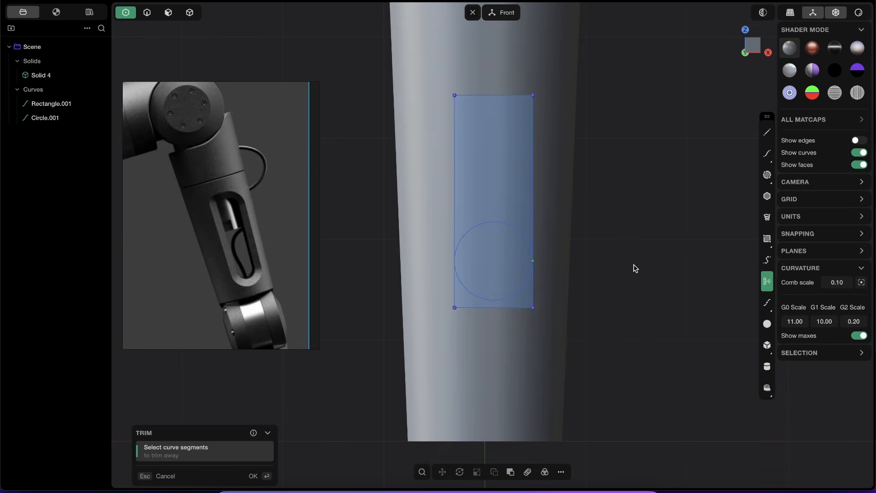
click(526, 309)
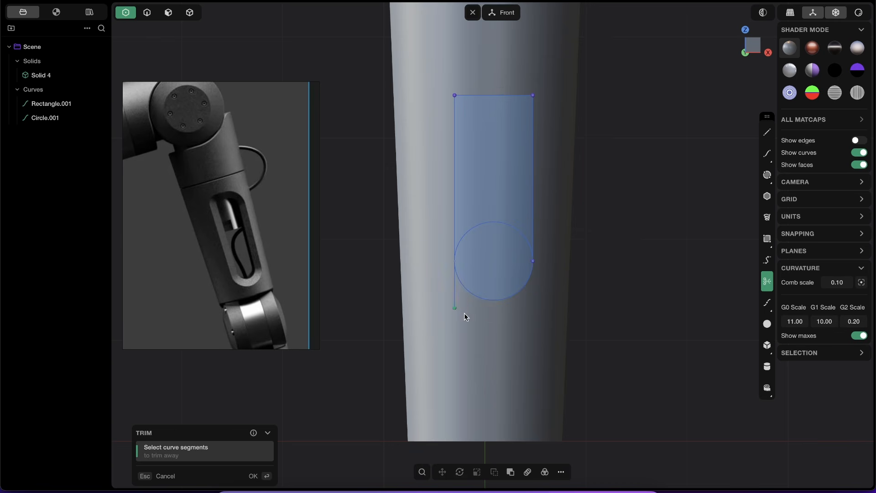
click(499, 229)
key(Escape)
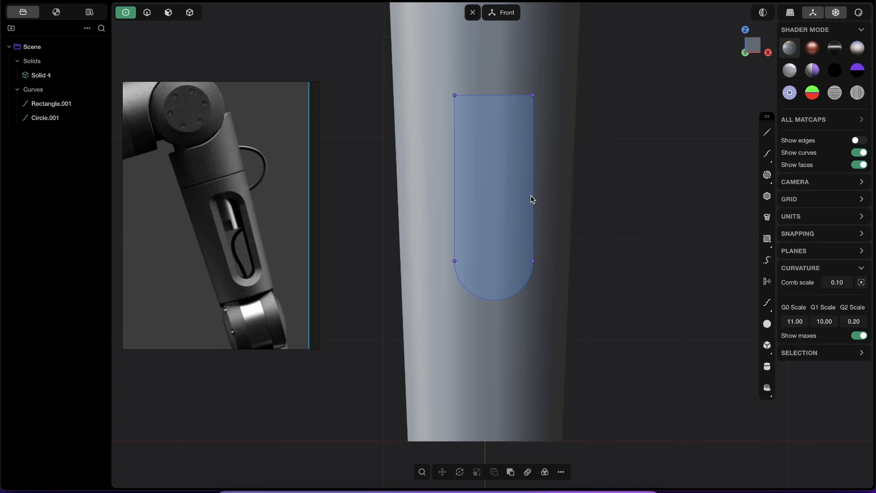
- Raise the slot outline's two upper corner points slightly to lengthen the opening
scroll(505, 250, up, 2)
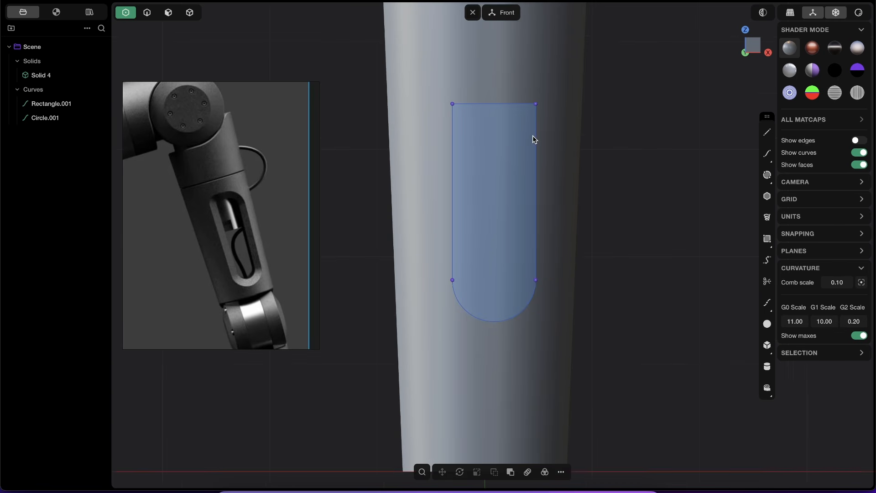
middle_drag(532, 136, 524, 176)
drag(405, 138, 567, 182)
drag(482, 137, 484, 123)
key(Return)
shift+middle_drag(513, 159, 520, 143)
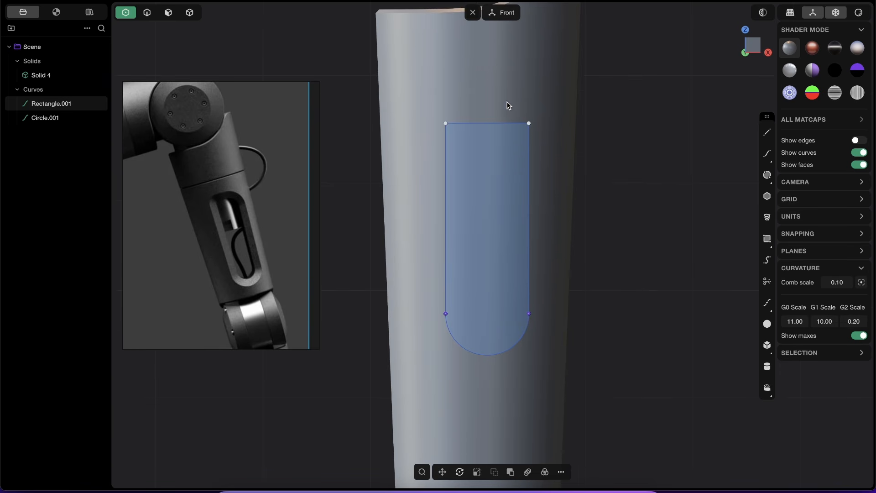
- Fillet the outline's upper right corner with a radius of about 0.35 m and its upper left corner with about 0.16 m
drag(509, 101, 569, 171)
key(f)
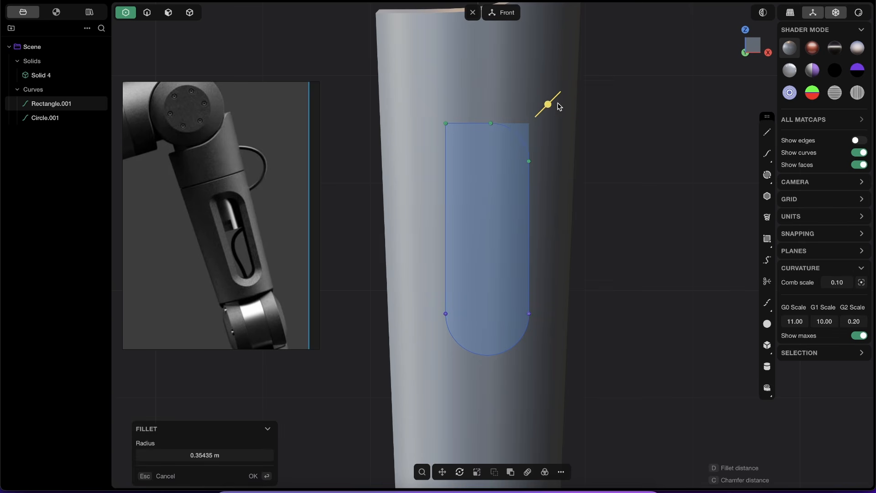
click(558, 107)
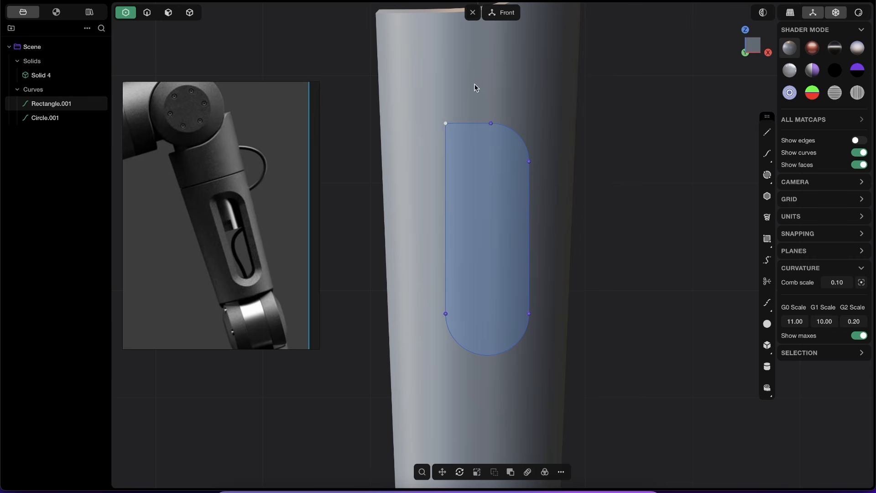
key(f)
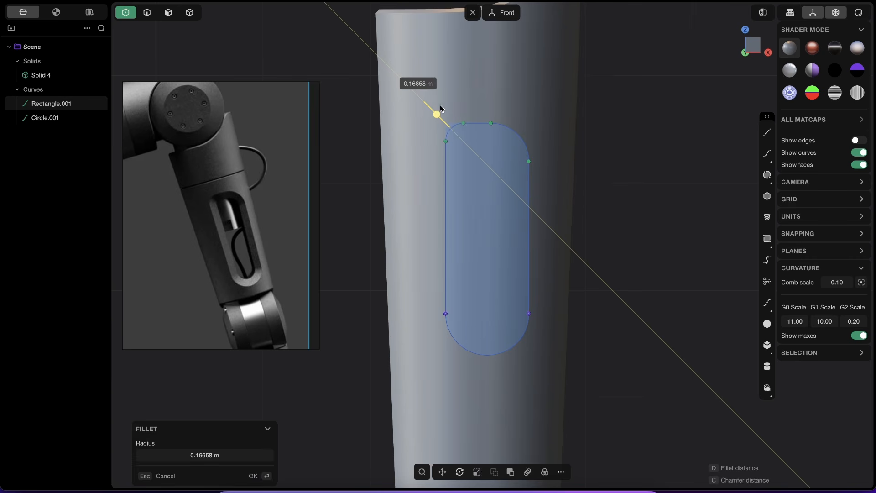
click(441, 108)
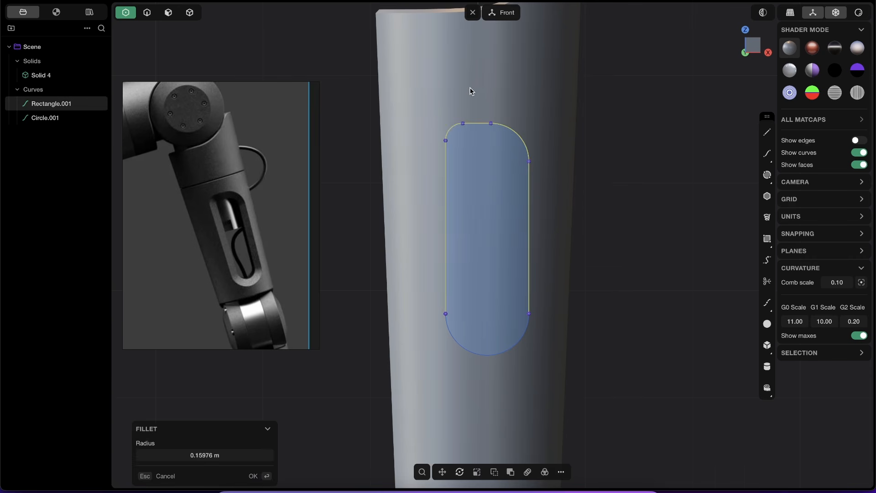
- Join the trimmed rectangle and the lower arc into one closed slot curve
key(2)
key(1)
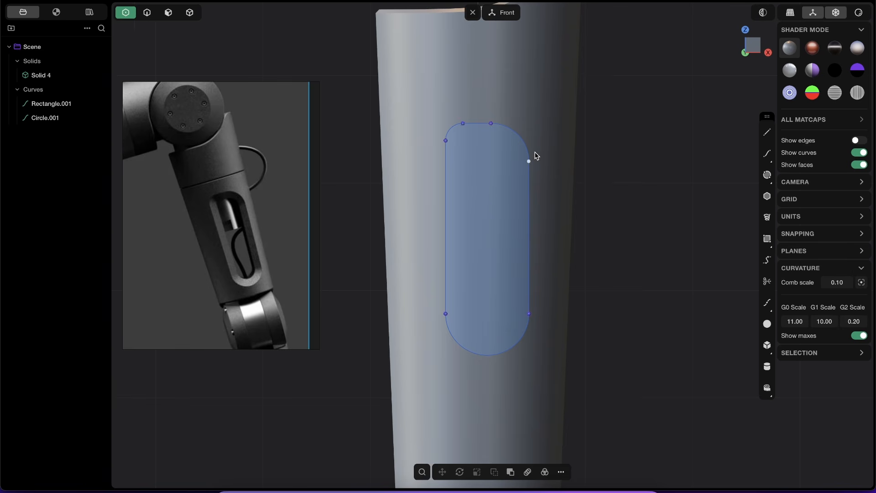
key(2)
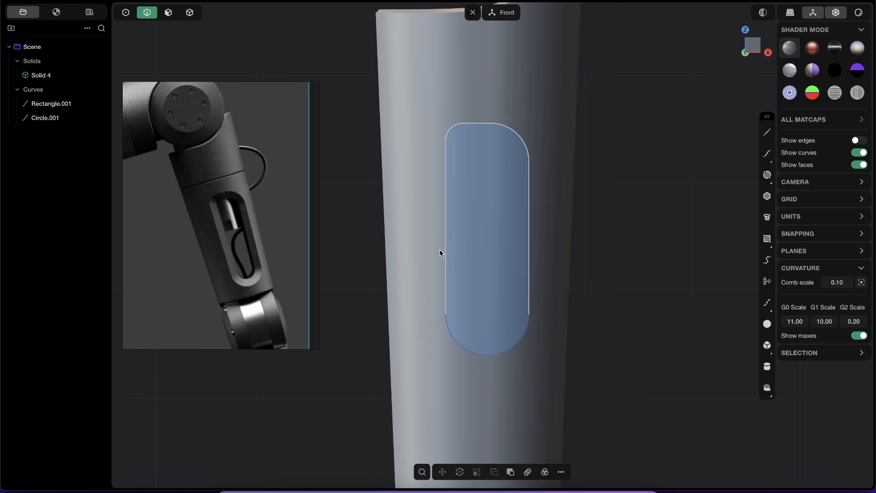
click(461, 334)
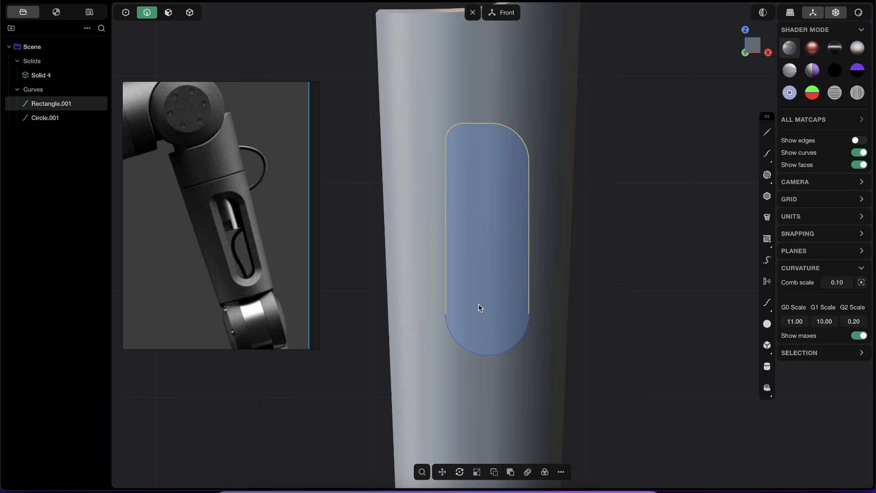
shift+click(526, 340)
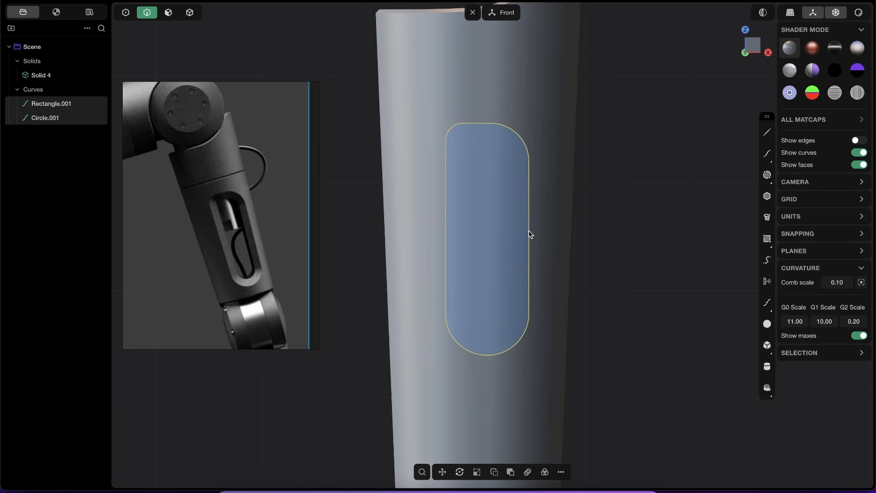
key(j)
click(630, 112)
- Move the slot curve sideways so that it is centred on the vertical axis of the body
right_drag(505, 192, 536, 178)
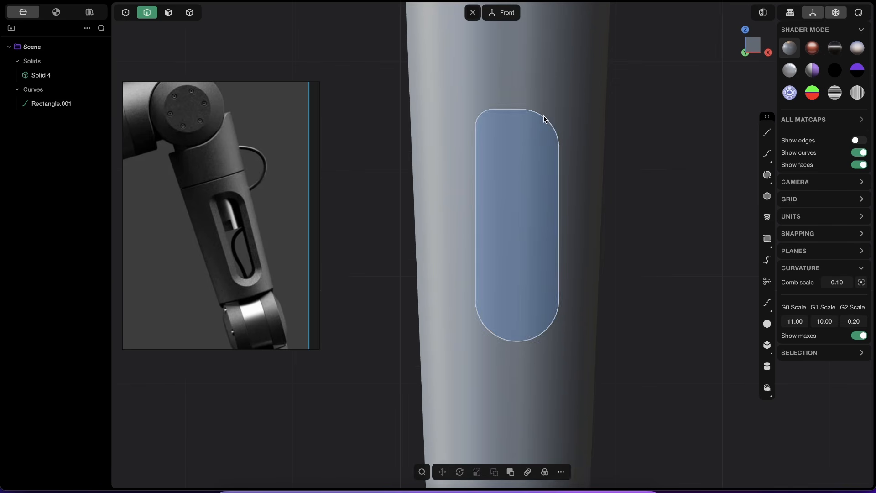
right_drag(553, 104, 539, 57)
scroll(540, 120, down, 3)
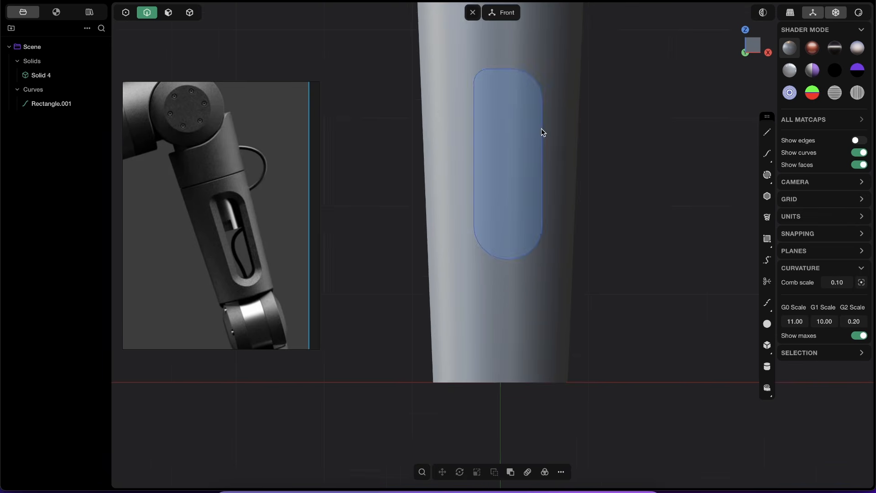
right_drag(542, 128, 530, 136)
right_drag(522, 188, 495, 223)
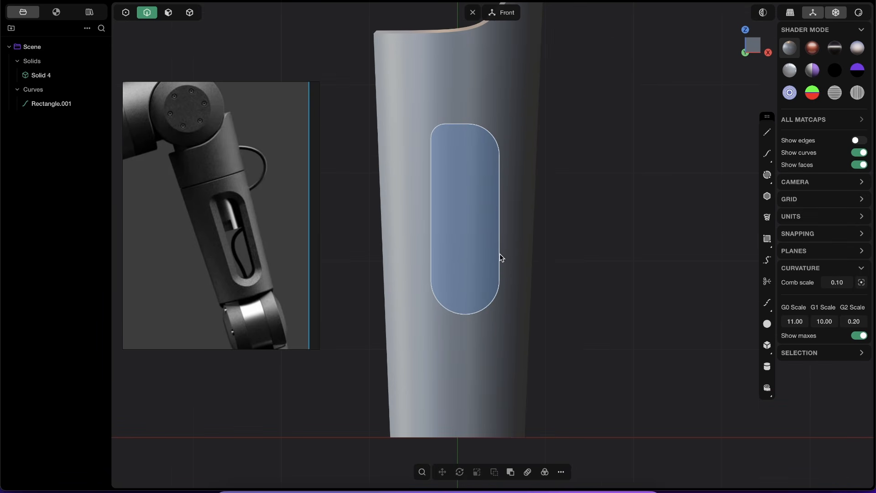
click(501, 217)
key(g)
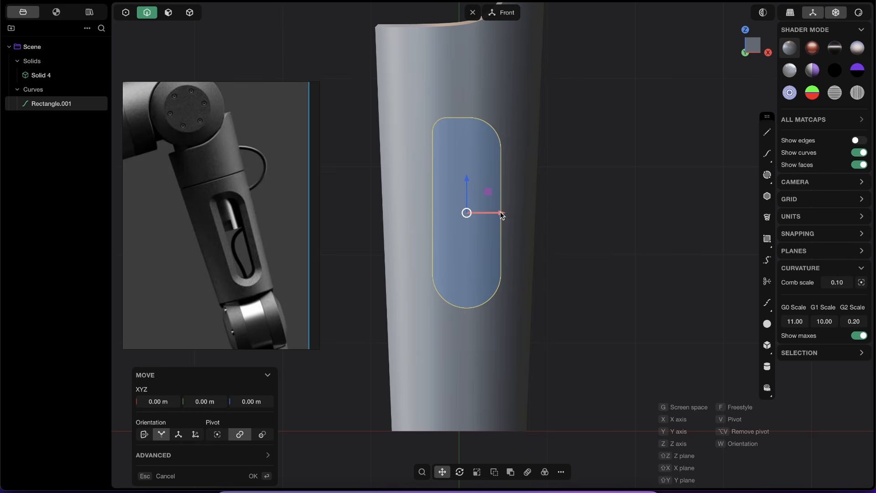
drag(501, 213, 459, 434)
right_click(489, 320)
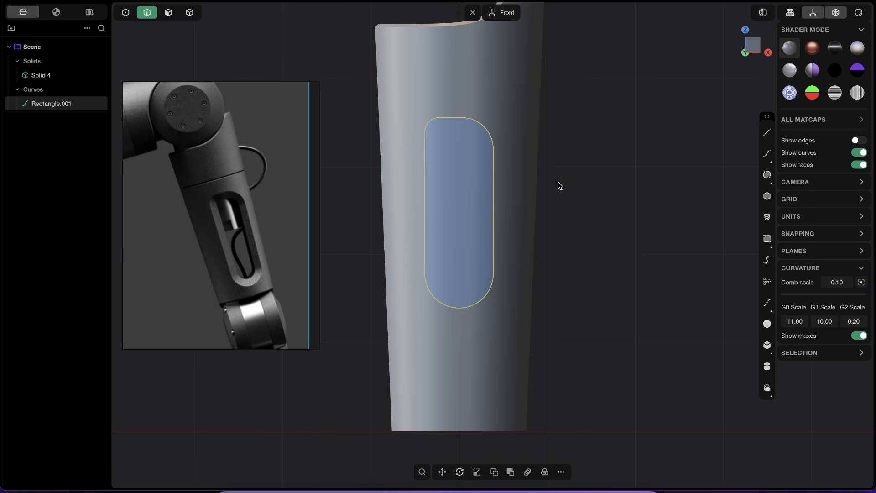
- Imprint the slot curve onto the front surface of the tapered body
shift+middle_drag(523, 186, 542, 191)
scroll(509, 113, up, 5)
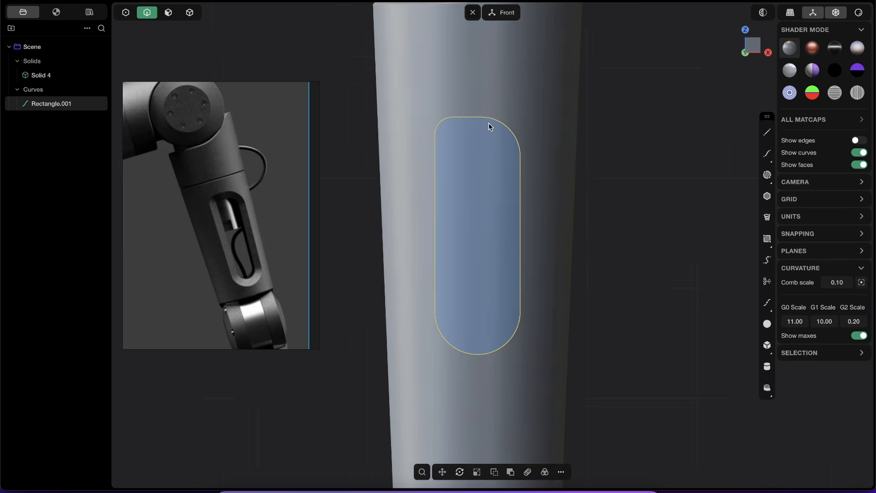
middle_drag(500, 127, 523, 206)
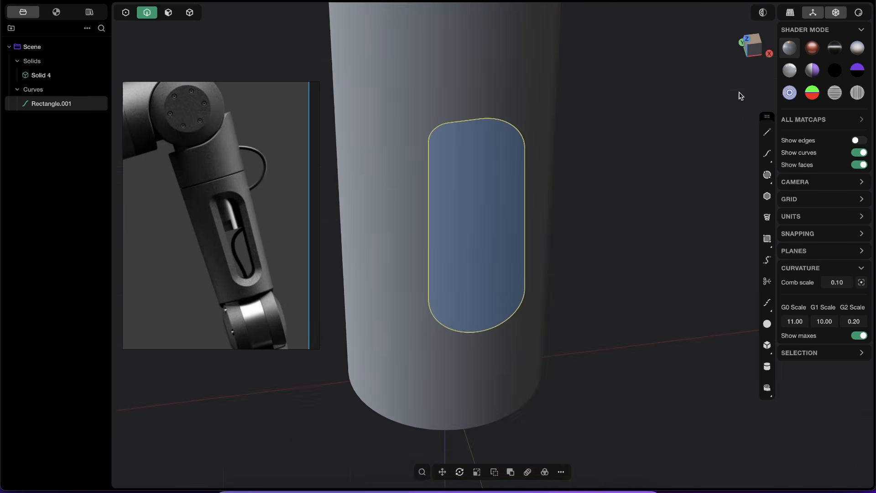
click(757, 49)
shift+middle_drag(552, 151, 545, 203)
scroll(580, 126, down, 3)
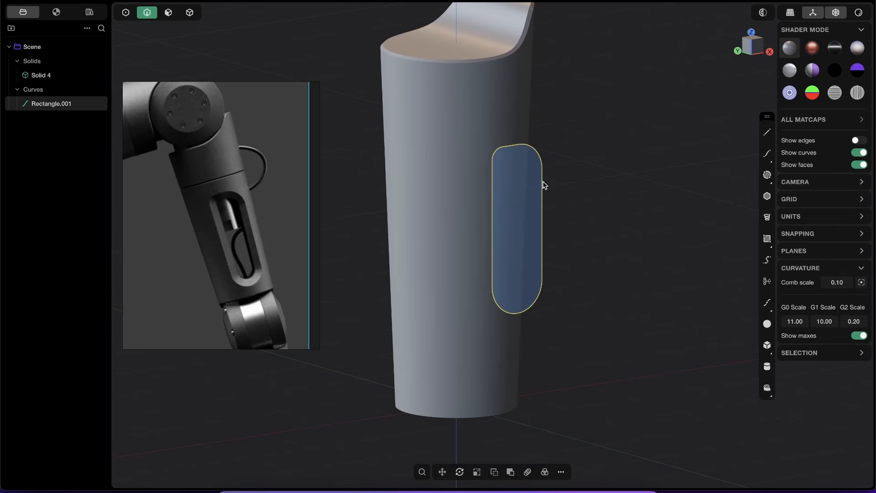
key(shift+p)
key(Return)
middle_drag(556, 194, 546, 203)
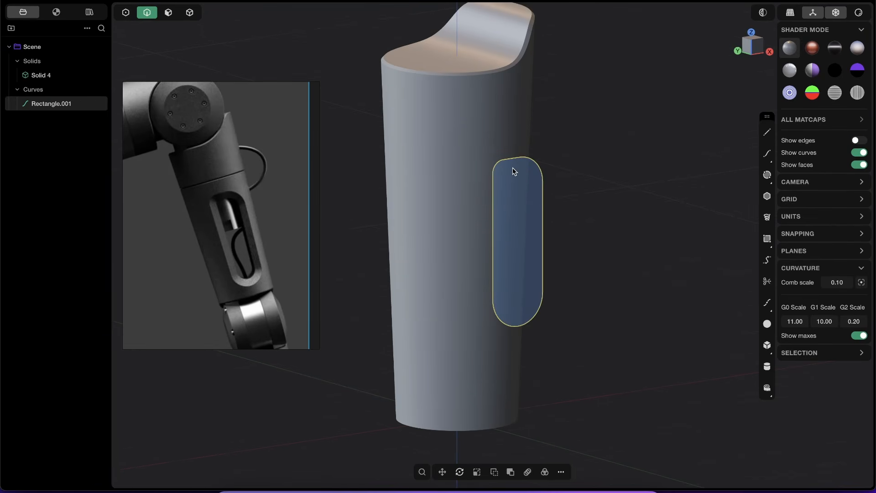
text(fimp)
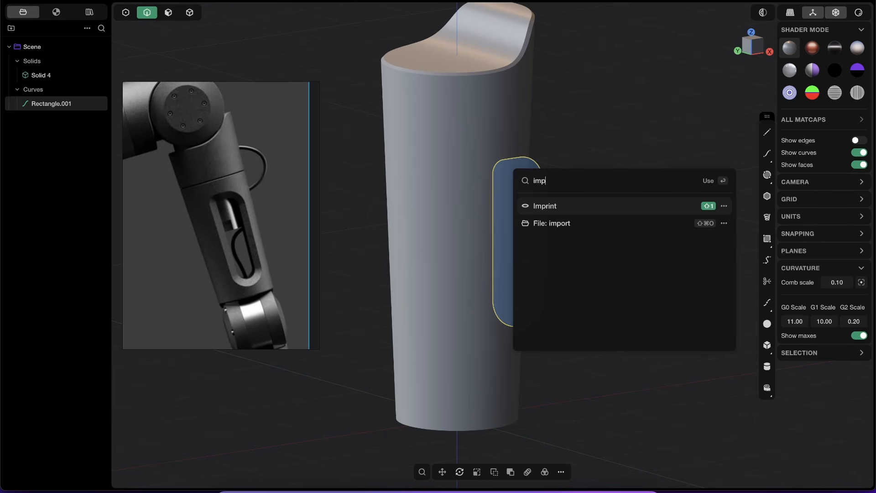
right_click(597, 209)
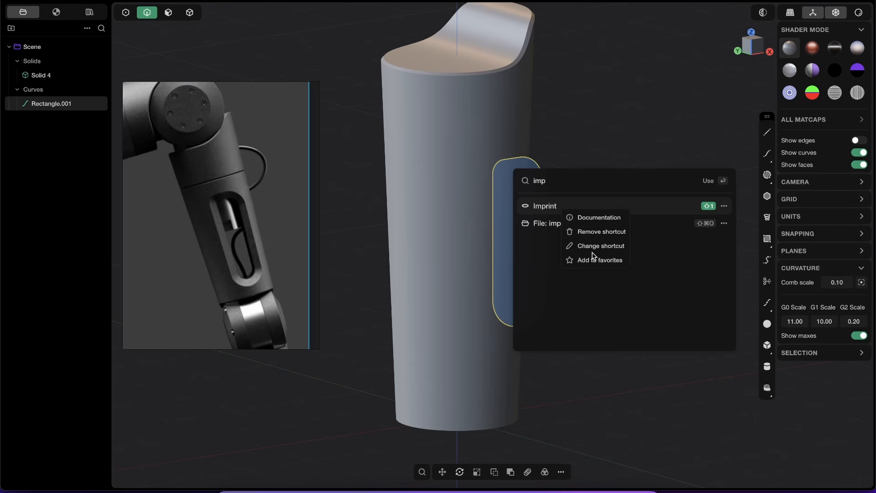
click(550, 204)
click(550, 205)
click(487, 136)
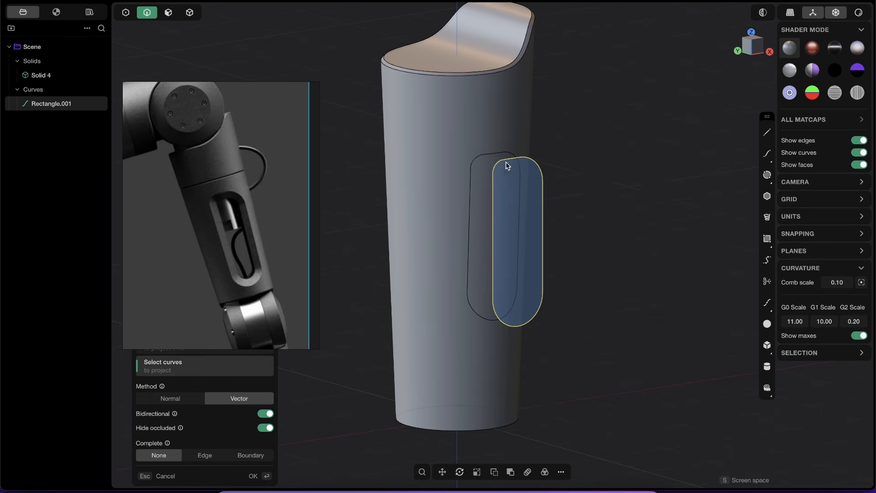
middle_drag(494, 193, 509, 154)
key(Return)
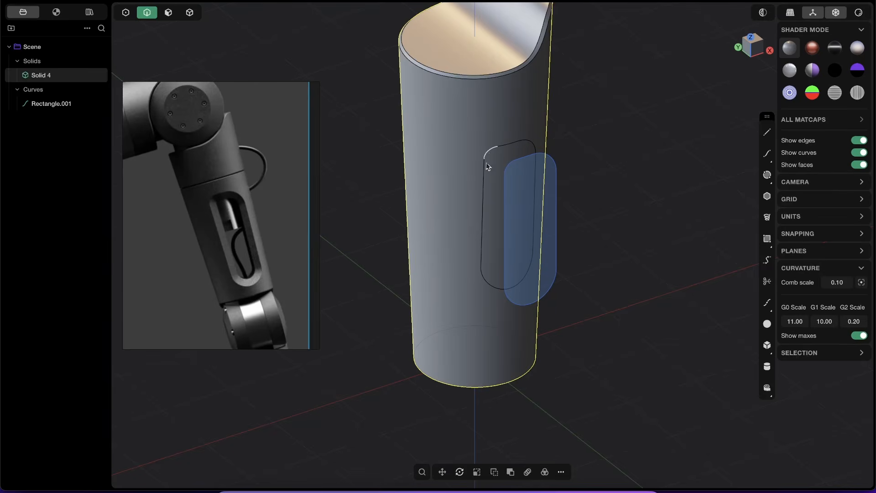
- Offset the closed slot curve in front of the body inward by about 0.175 m
middle_drag(554, 172, 506, 118)
scroll(537, 183, up, 4)
click(532, 161)
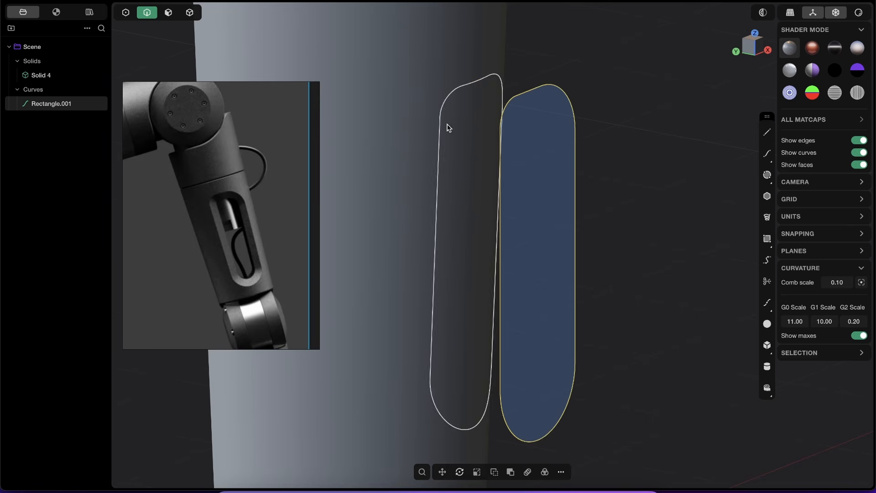
middle_drag(448, 128, 464, 119)
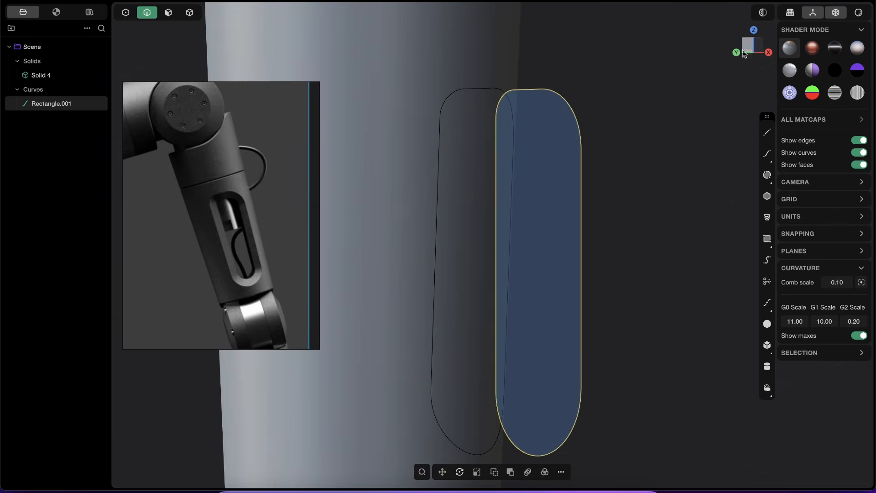
click(758, 45)
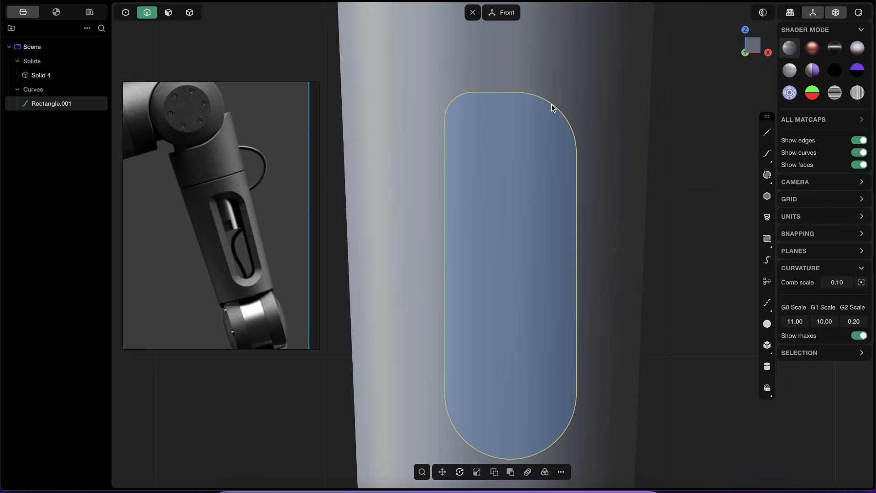
middle_drag(554, 108, 563, 132)
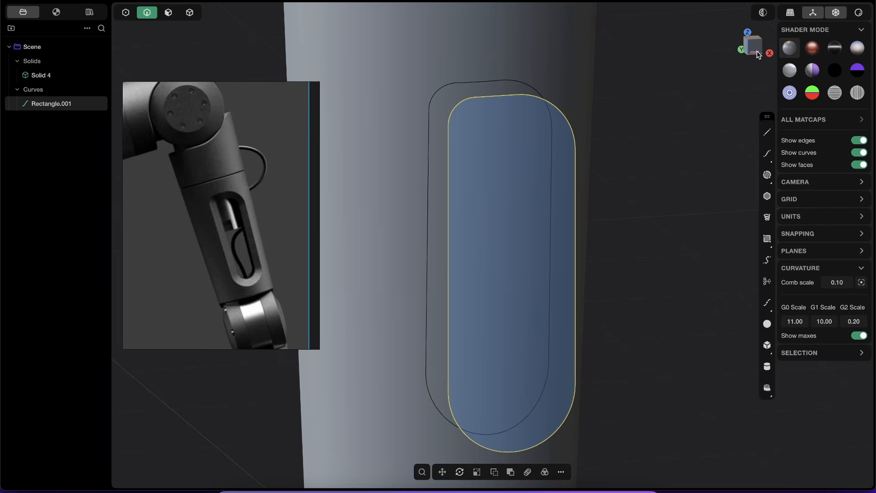
key(o)
drag(512, 451, 513, 427)
- Readjust the inner outline's offset distance to about 0.174 m and complete the offset
middle_drag(530, 154, 503, 122)
scroll(512, 122, up, 3)
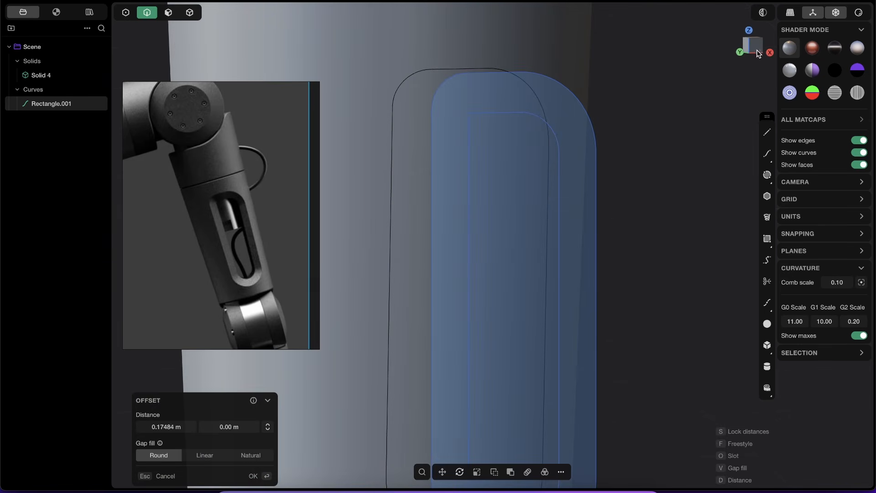
click(758, 47)
scroll(477, 155, down, 3)
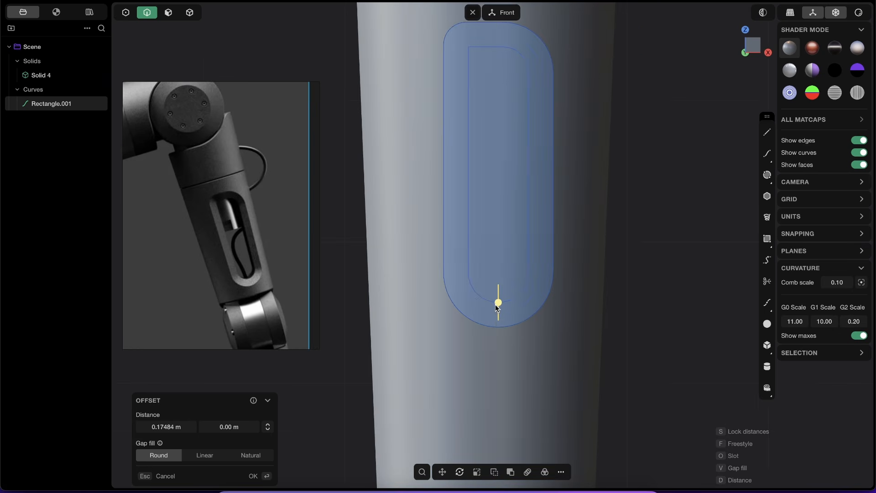
mouse_move(497, 300)
mouse_down()
mouse_move(498, 318)
mouse_move(501, 300)
mouse_up()
scroll(467, 36, up, 3)
shift+middle_drag(491, 61, 479, 95)
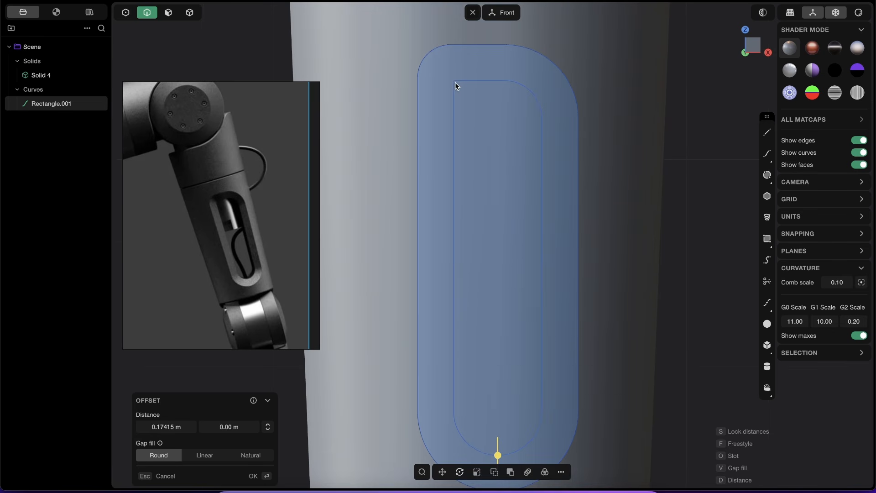
scroll(454, 85, up, 2)
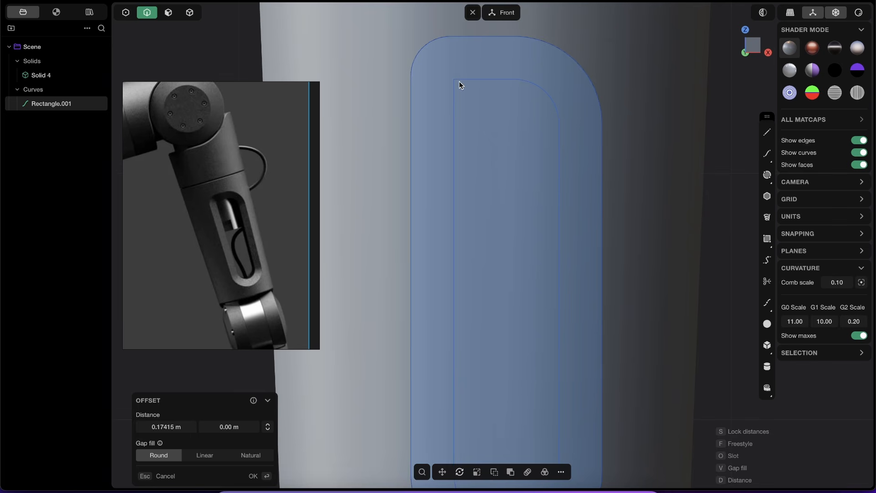
key(Return)
- Round the sharp upper left corner of the inner offset curve with a small fillet
key(1)
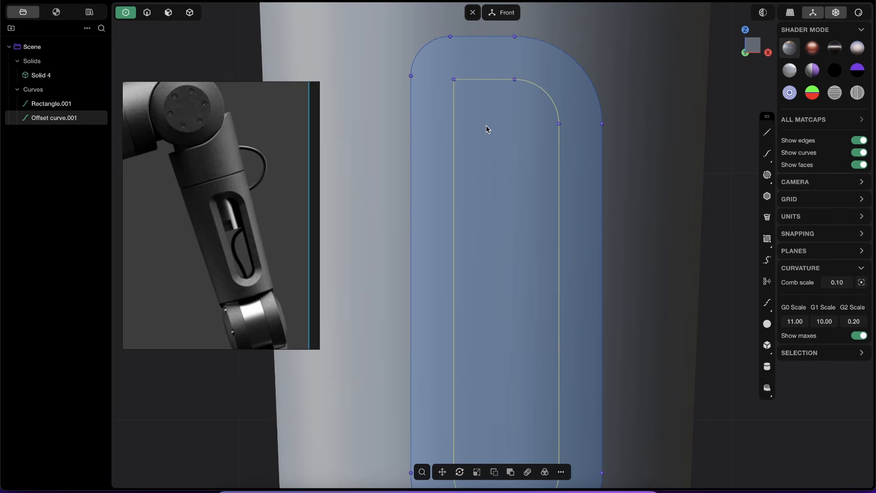
drag(478, 109, 478, 110)
key(b)
mouse_move(453, 77)
mouse_down()
mouse_move(446, 59)
mouse_move(426, 54)
mouse_move(445, 71)
mouse_up()
key(Return)
key(2)
- Imprint the inner offset curve onto the front surface of the body, inside the existing slot outline
scroll(592, 168, down, 5)
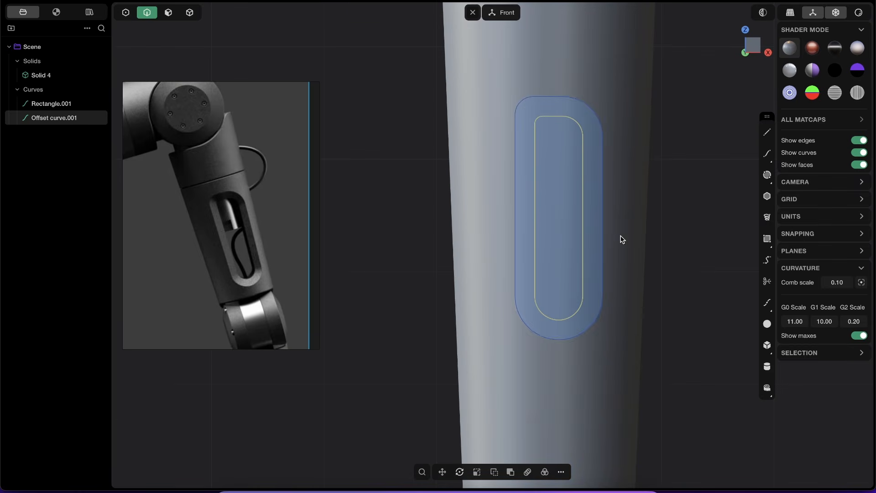
middle_drag(626, 158, 573, 133)
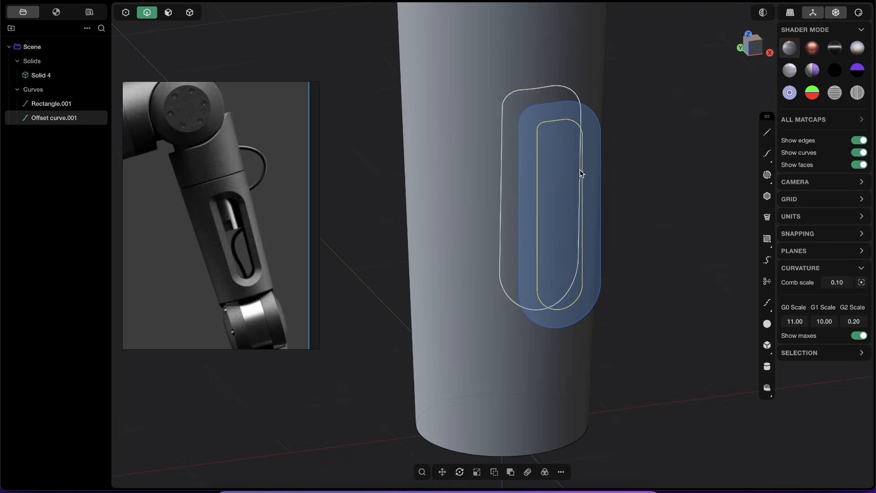
middle_drag(581, 172, 584, 180)
key(shift+p)
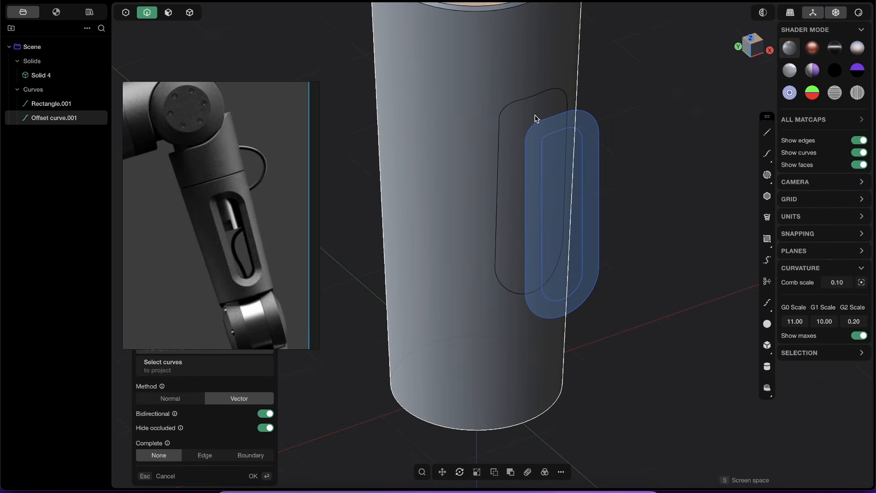
key(Return)
middle_drag(559, 127, 590, 104)
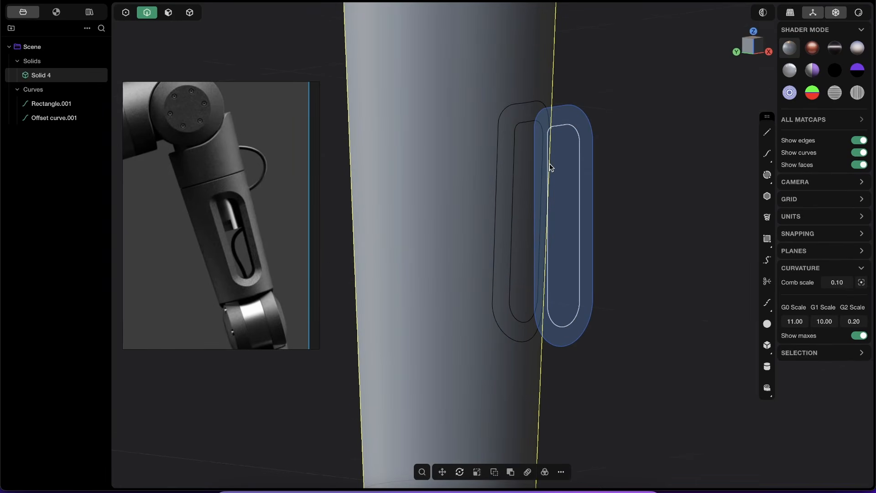
- Hide the slot curve and its inner offset curve
drag(606, 189, 575, 85)
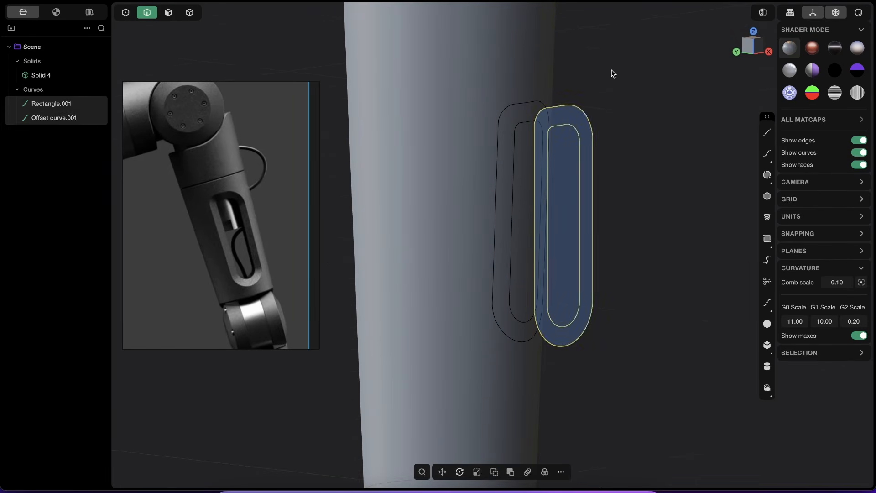
key(h)
middle_drag(591, 130, 524, 196)
- Unjoin and remove the ring-shaped face between the two imprinted slot outlines on the body
key(3)
scroll(525, 193, up, 5)
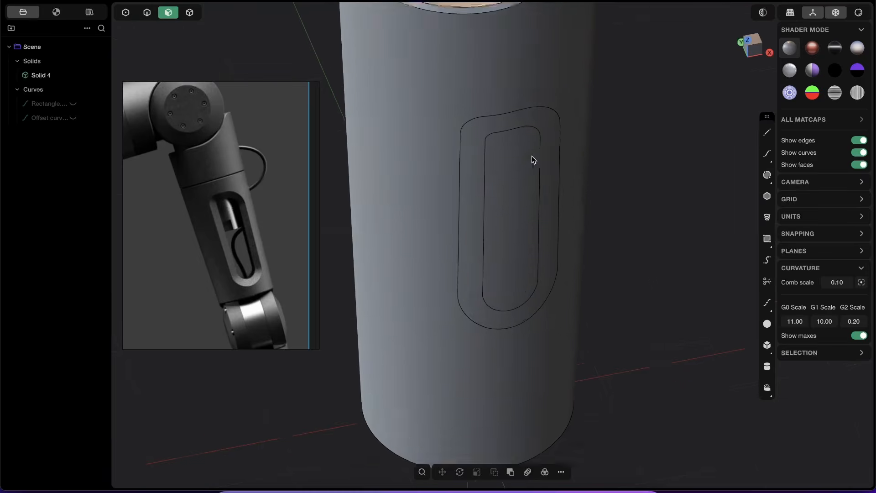
middle_drag(533, 158, 529, 223)
click(501, 84)
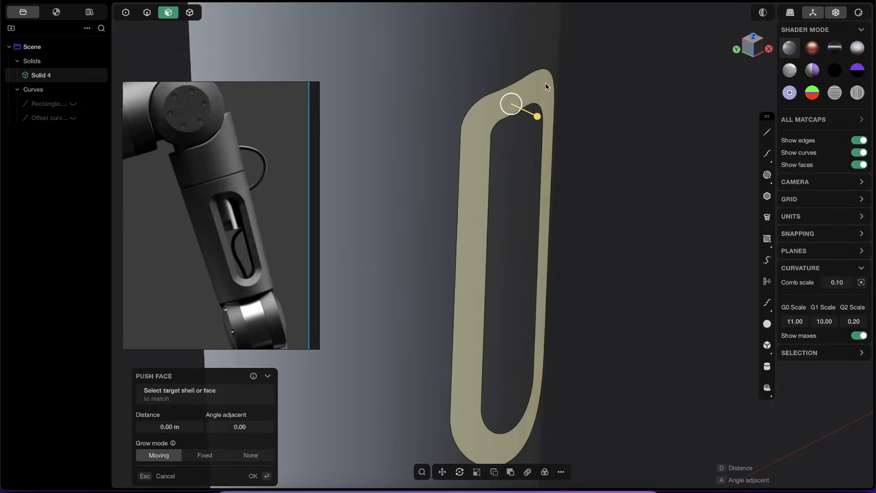
key(alt+j)
- Move the detached inner slot face about 0.158 m along the Y axis into the body
middle_drag(553, 108, 513, 244)
key(4)
click(515, 162)
key(g)
drag(469, 255, 447, 230)
middle_drag(447, 230, 444, 257)
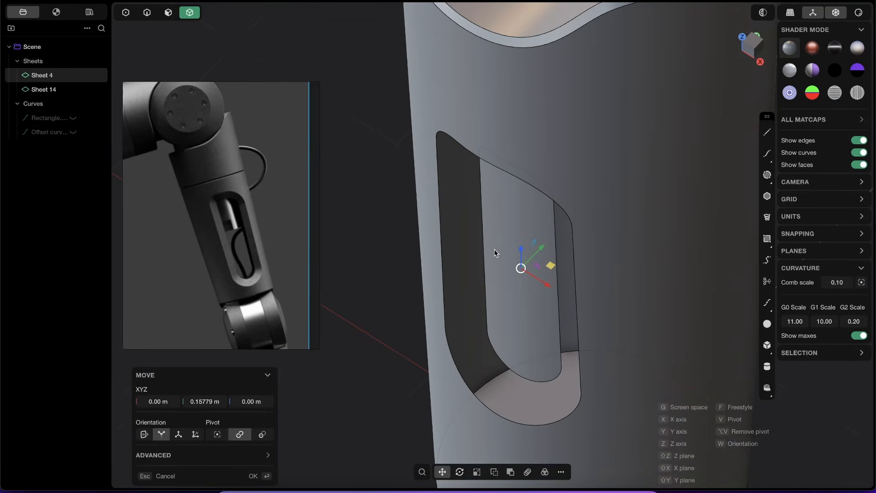
key(Return)
scroll(491, 248, down, 3)
middle_drag(510, 244, 543, 190)
click(542, 187)
key(2)
double_click(448, 159)
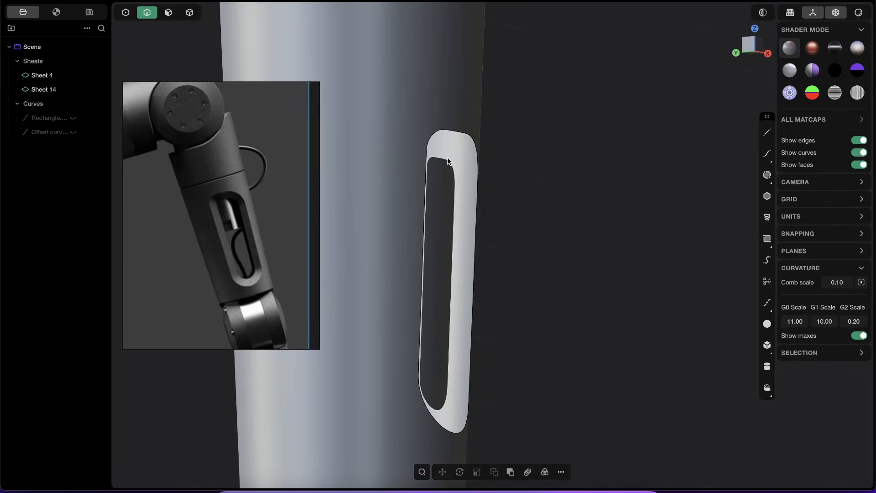
key(shift+e)
double_click(464, 133)
middle_drag(464, 133, 544, 237)
key(Escape)
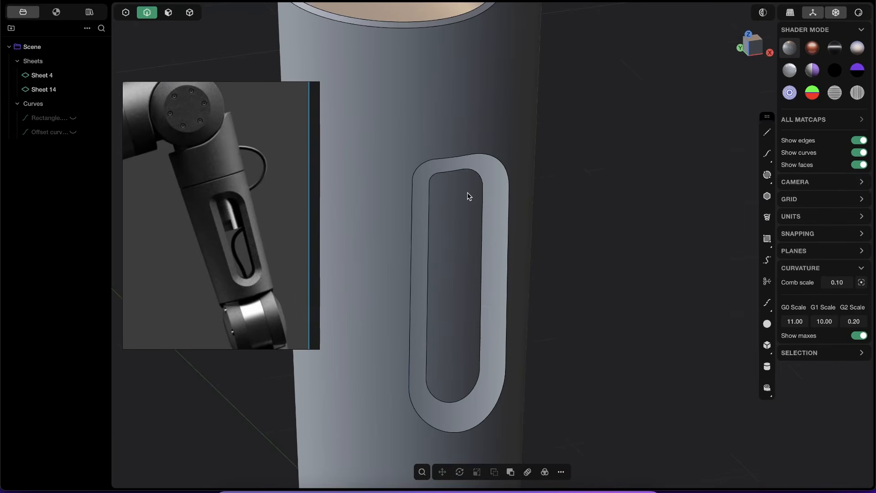
- Try a loft between the inner slot face's boundary and the edge loop of the opening in the body
double_click(452, 173)
key(shift+e)
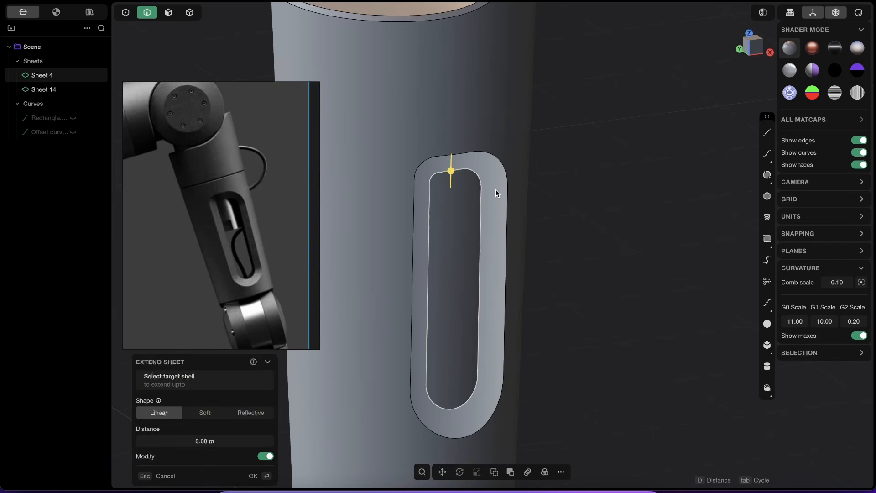
click(486, 154)
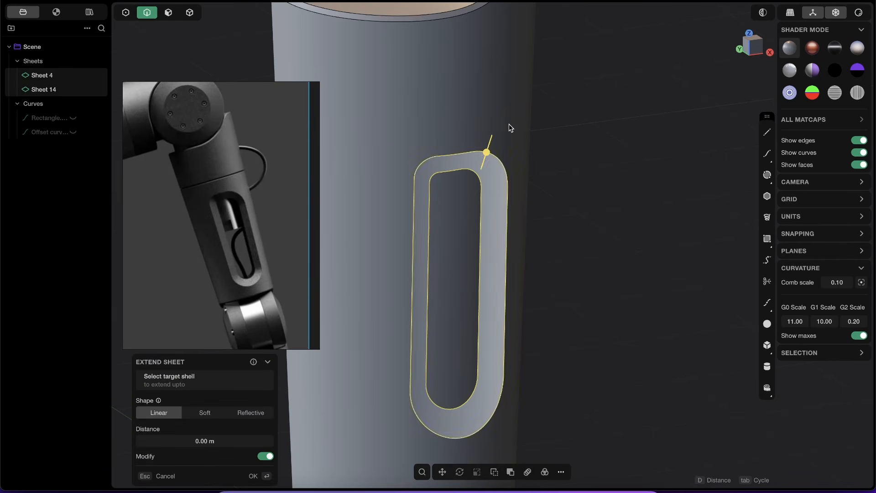
middle_drag(510, 130, 445, 148)
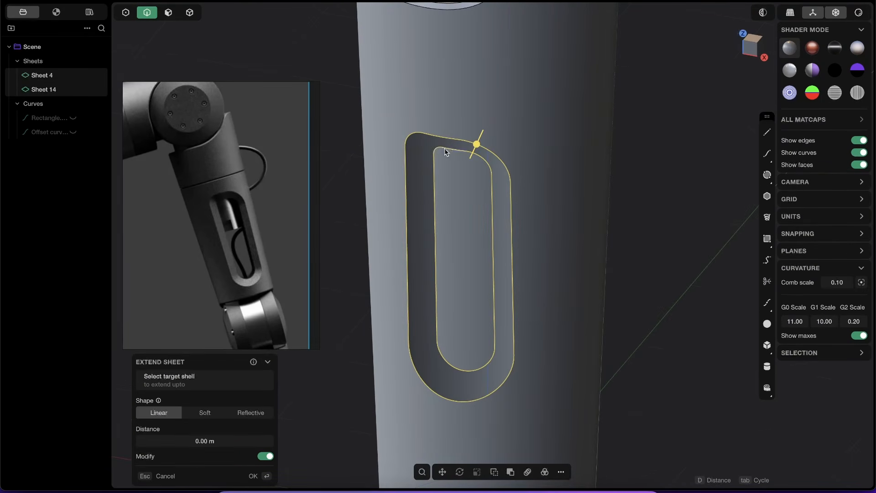
key(Return)
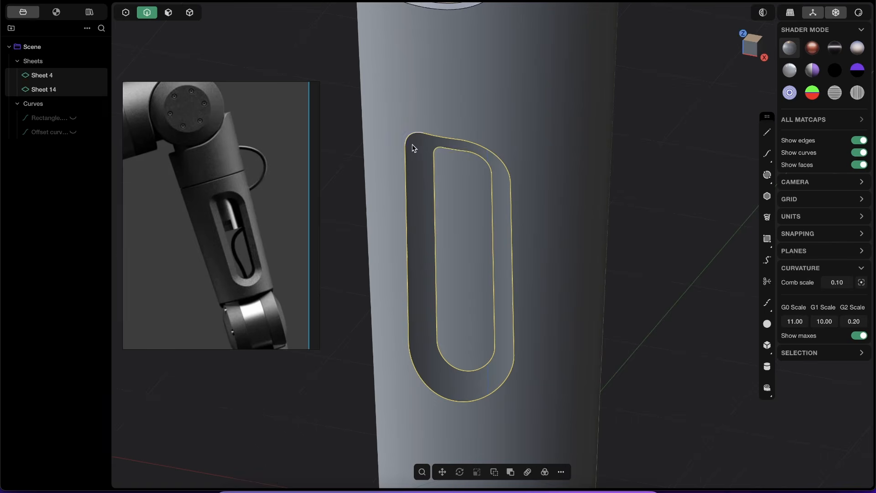
click(451, 156)
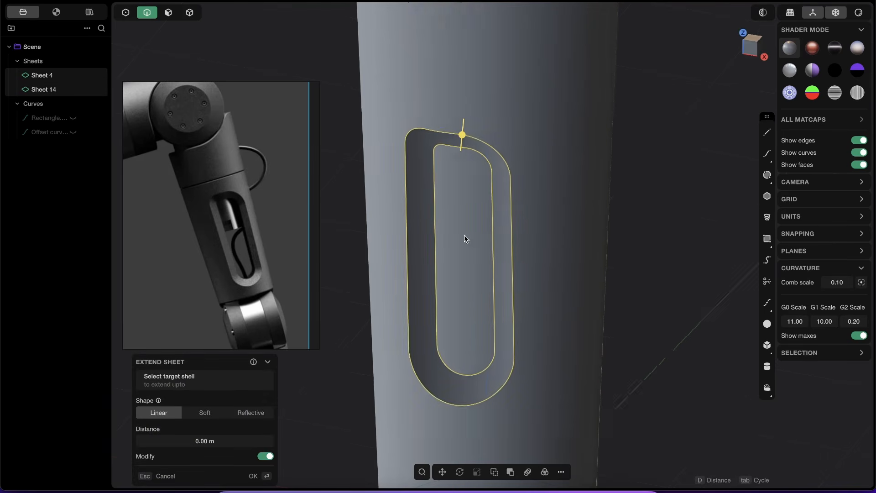
middle_drag(464, 234, 463, 182)
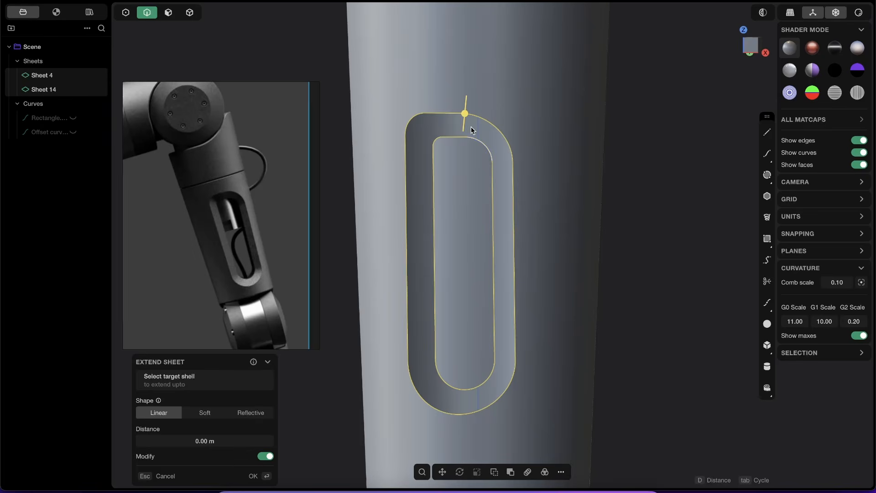
key(l)
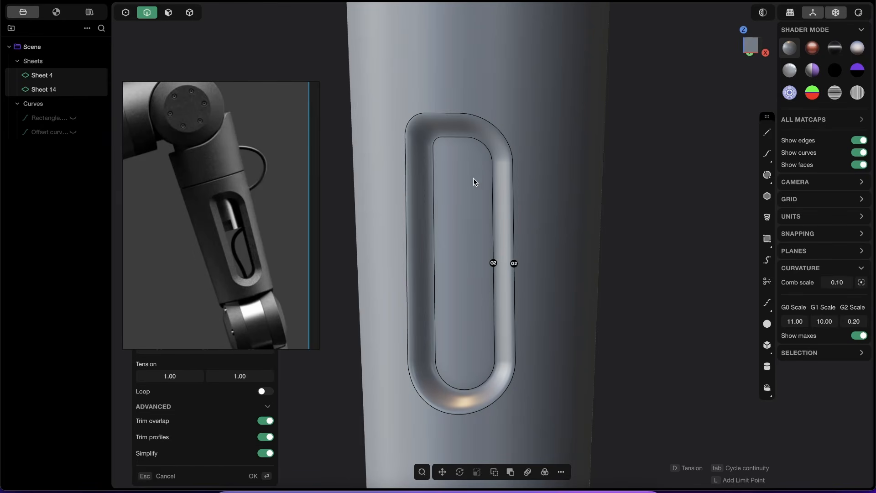
- Set the previewed loft to G0 continuity at both ends and turn off the edge display
key(Tab)
middle_drag(473, 178, 430, 147)
mouse_move(473, 198)
middle_down()
mouse_move(482, 219)
mouse_move(476, 183)
mouse_move(416, 169)
mouse_move(453, 211)
mouse_move(421, 254)
mouse_move(376, 259)
mouse_move(446, 184)
mouse_move(473, 199)
middle_up()
key(alt+e)
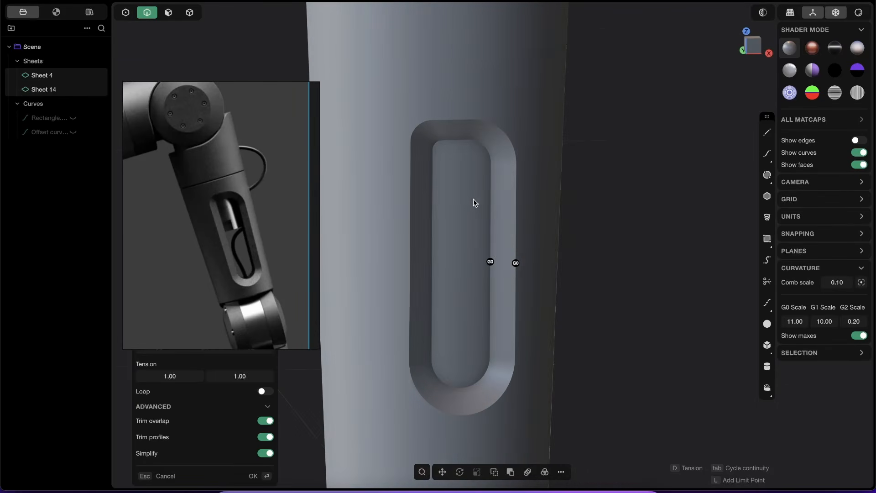
key(Return)
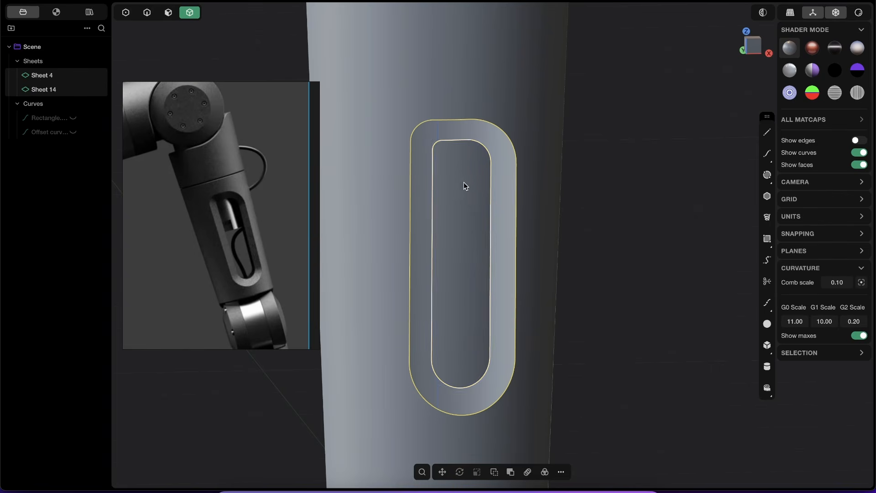
- Scale the inner slot face uniformly by a factor of about 1.03
click(470, 213)
middle_drag(453, 167, 549, 131)
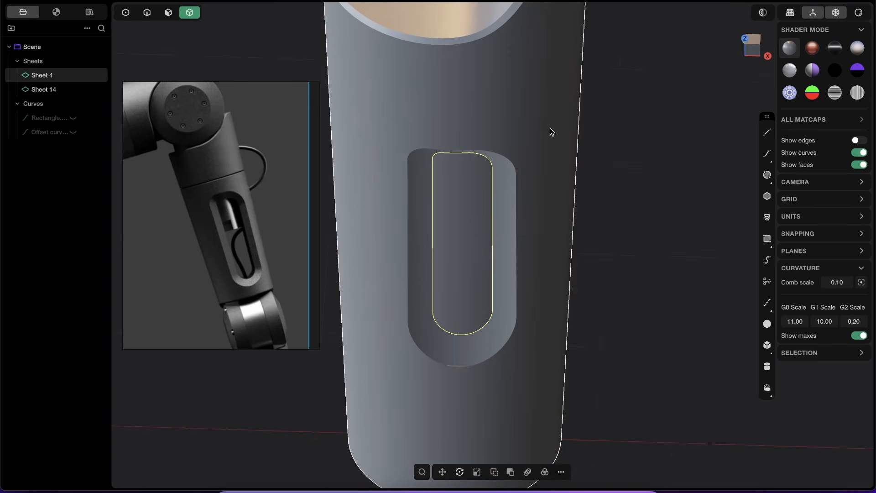
key(s)
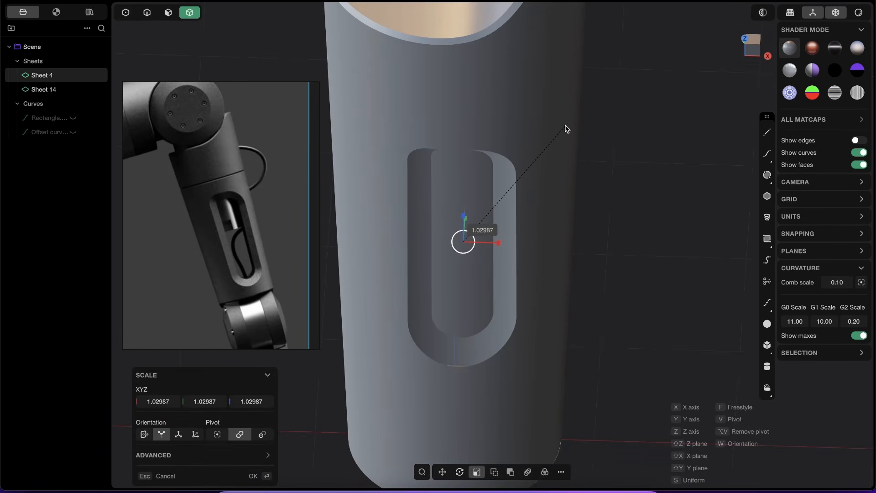
key(Return)
- Move the inner slot face slightly outward along the Y axis to make the recess shallower
middle_drag(557, 130, 400, 138)
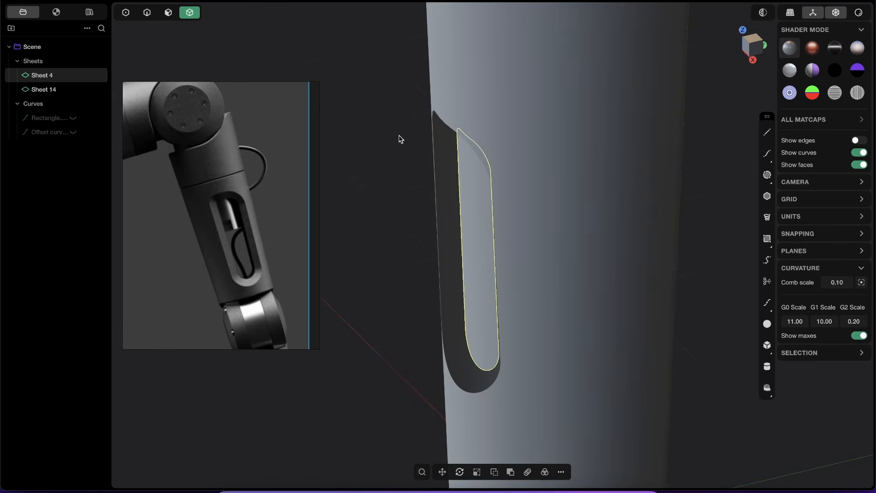
middle_drag(434, 182, 519, 149)
key(g)
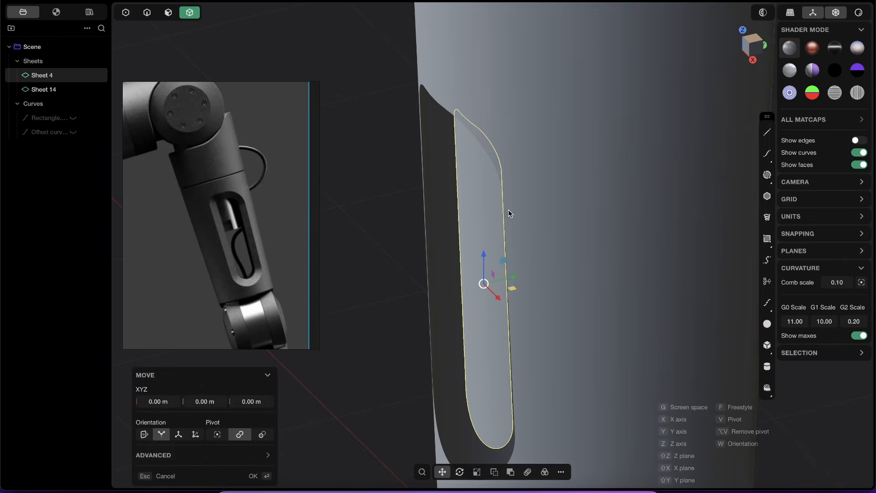
drag(516, 273, 509, 275)
key(Return)
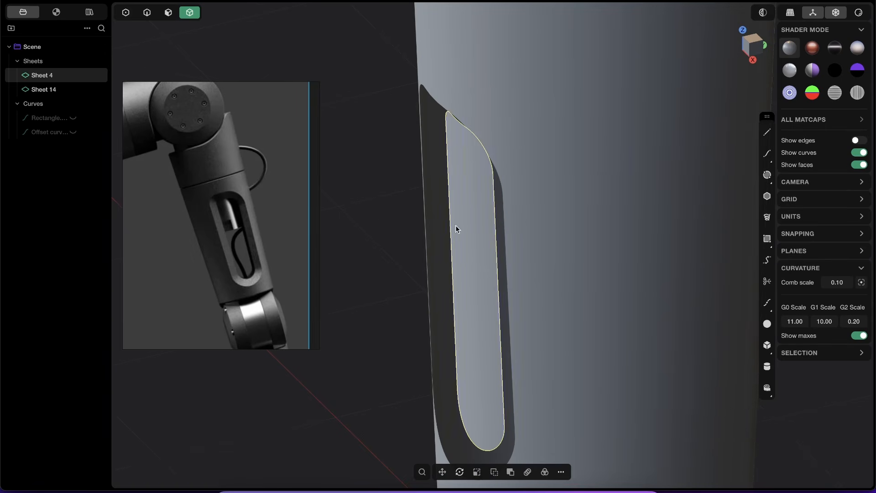
- Loft a surface between the inner slot face's boundary and the opening's edge loop to form the recess's sloped rim
middle_drag(457, 228, 519, 188)
key(2)
click(523, 185)
key(e)
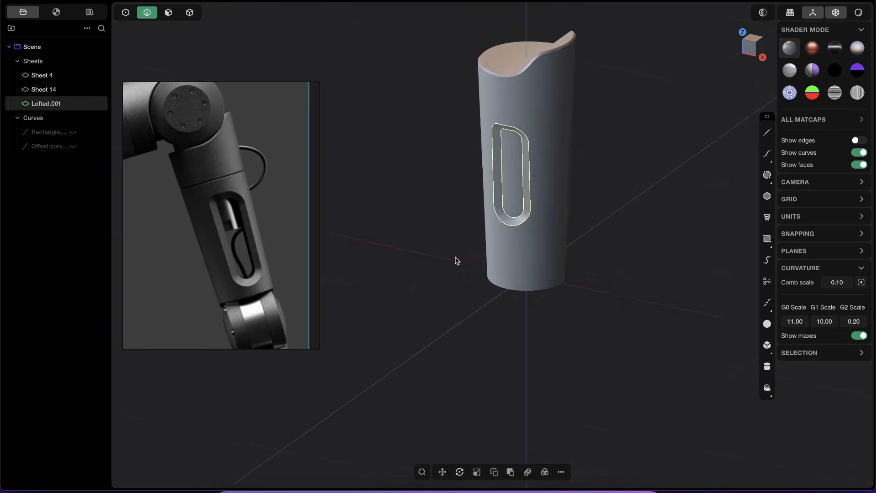
middle_drag(455, 257, 516, 242)
click(594, 161)
scroll(555, 156, up, 4)
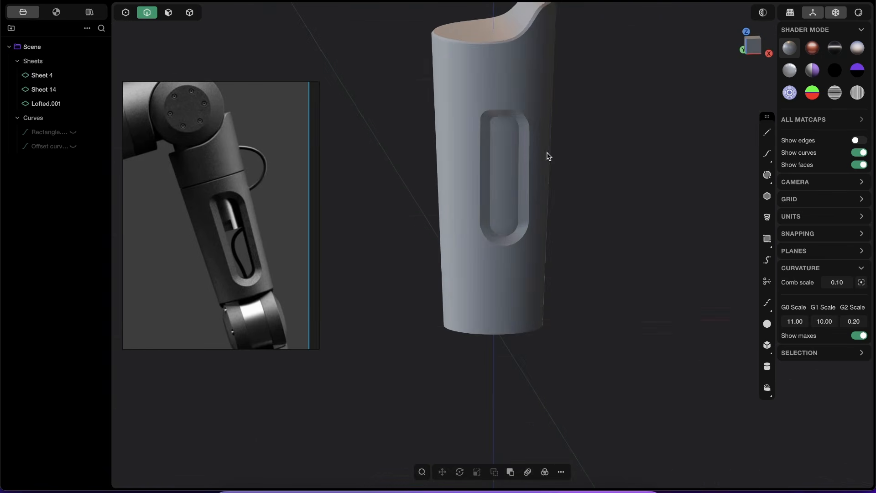
- Select all three sheets of the arm segment and join them into one solid
middle_drag(506, 196, 502, 109)
key(4)
shift+middle_drag(486, 165, 484, 182)
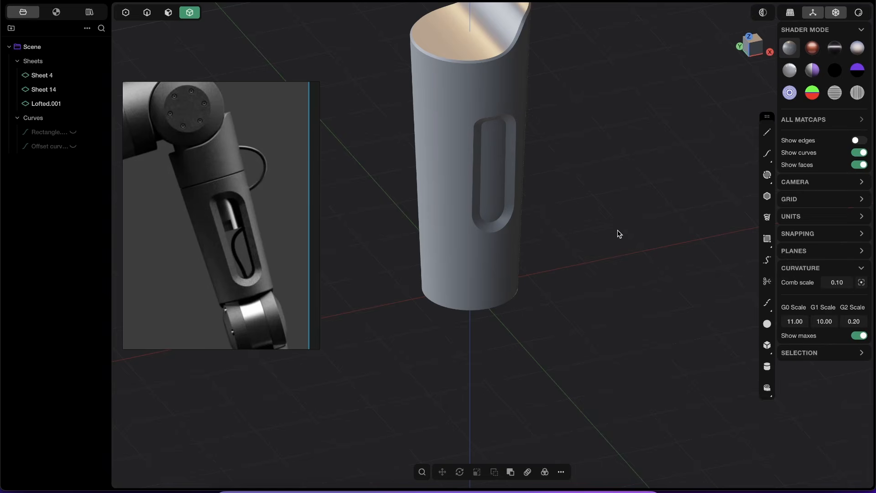
drag(682, 372, 313, 8)
key(j)
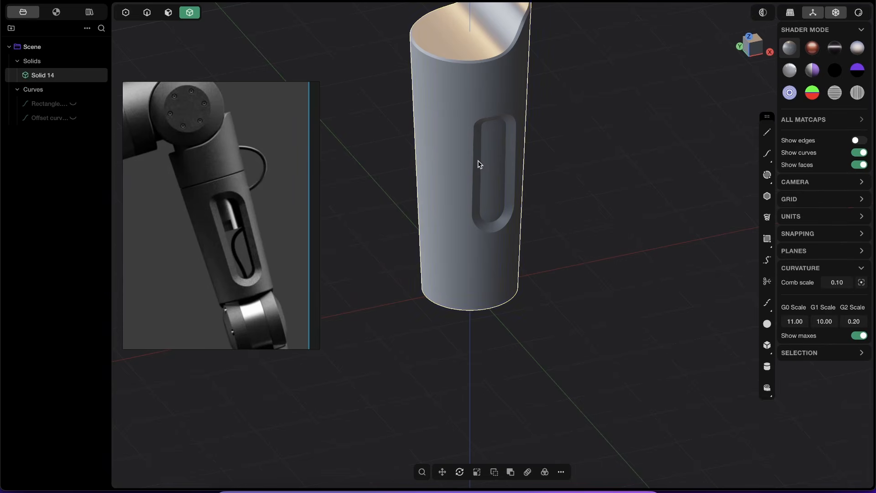
scroll(478, 160, up, 5)
middle_drag(493, 179, 519, 184)
key(3)
click(501, 148)
key(o)
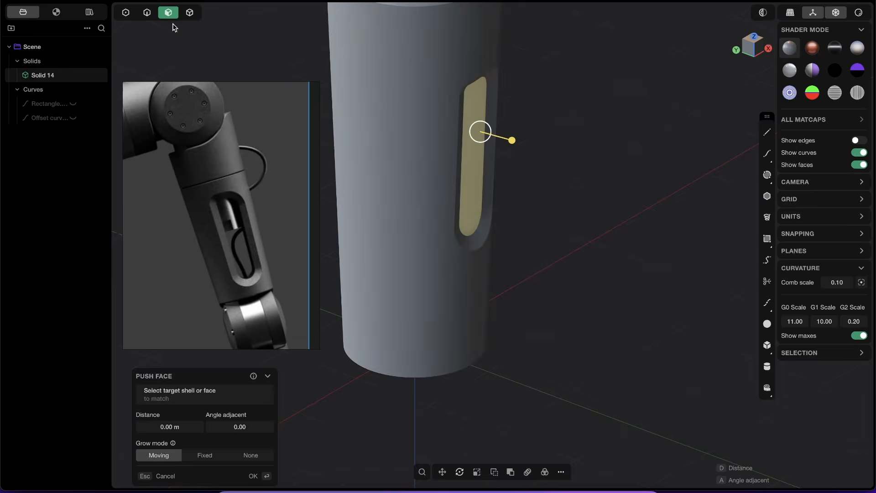
middle_drag(438, 155, 405, 142)
mouse_move(519, 157)
mouse_down()
mouse_move(511, 160)
mouse_move(525, 170)
mouse_move(497, 145)
mouse_move(514, 158)
mouse_move(512, 149)
mouse_up()
key(Escape)
- Try to extrude the recess's inner slot face inward as a cut through the body, and undo it
click(489, 165)
middle_drag(489, 166, 524, 172)
click(483, 182)
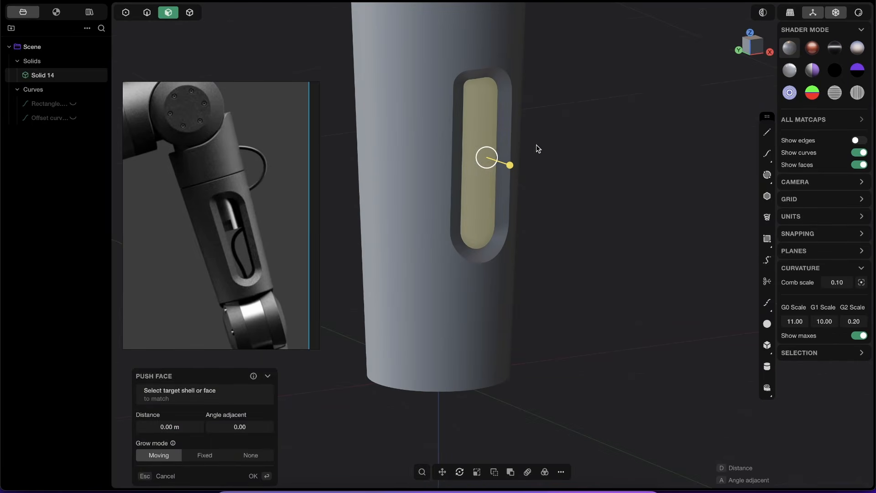
key(e)
middle_drag(509, 118, 516, 145)
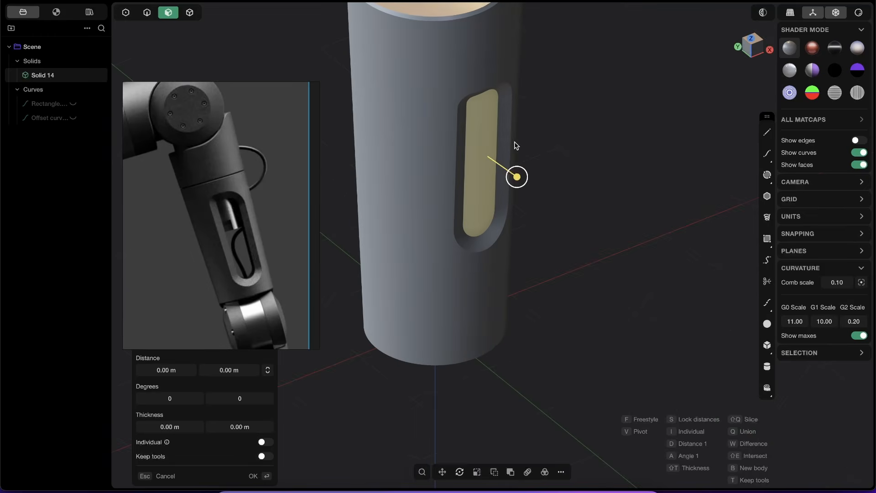
drag(518, 178, 317, 126)
middle_drag(471, 168, 329, 159)
key(Return)
key(ctrl+z)
key(ctrl+z)
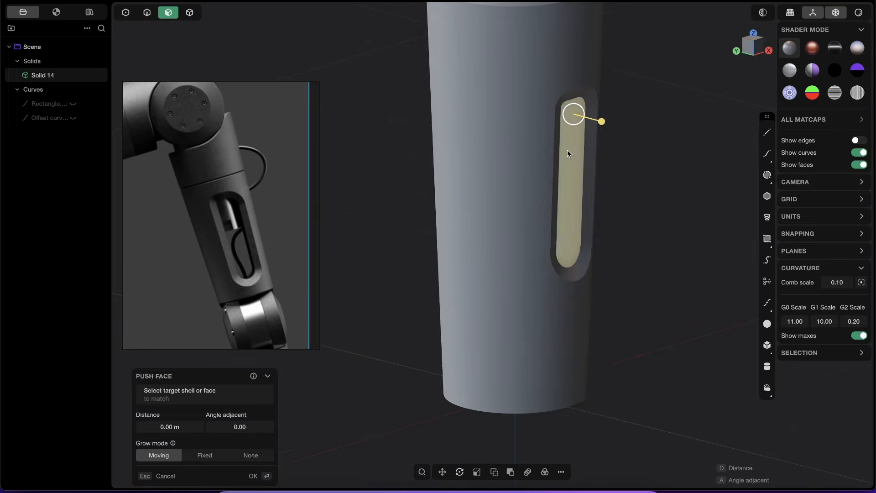
- Extrude the recess's inner slot face inward as a cut to open the window into the body
key(e)
drag(605, 193, 578, 191)
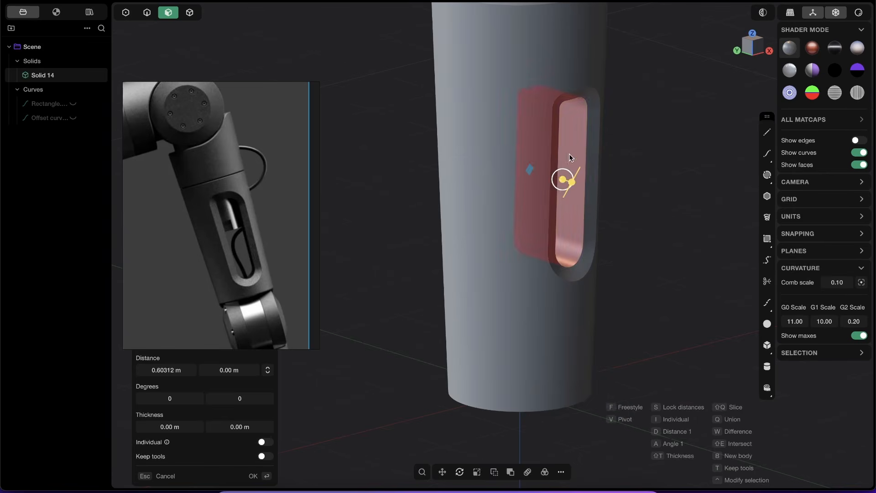
middle_drag(569, 154, 577, 113)
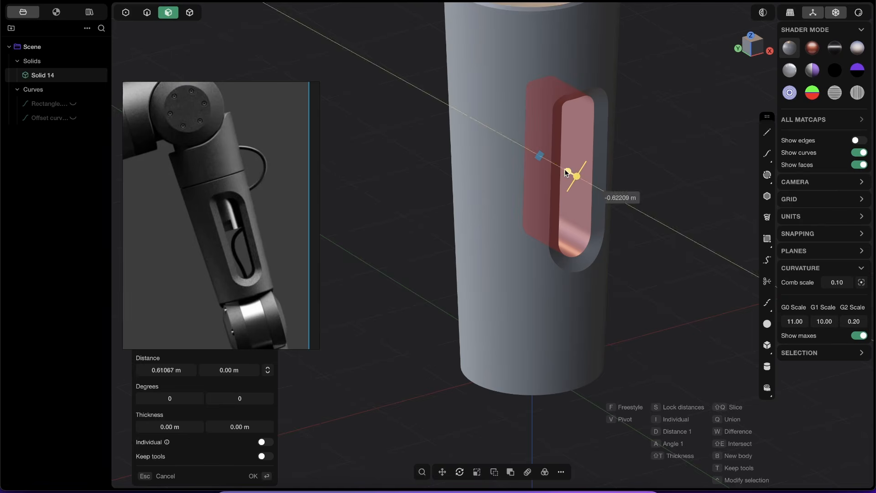
drag(566, 172, 506, 152)
key(Return)
- Mirror the solid along the Y axis, cutting at the mirror plane and uniting the halves, to repeat the window on the opposite side
middle_drag(511, 145, 543, 84)
middle_drag(484, 173, 537, 118)
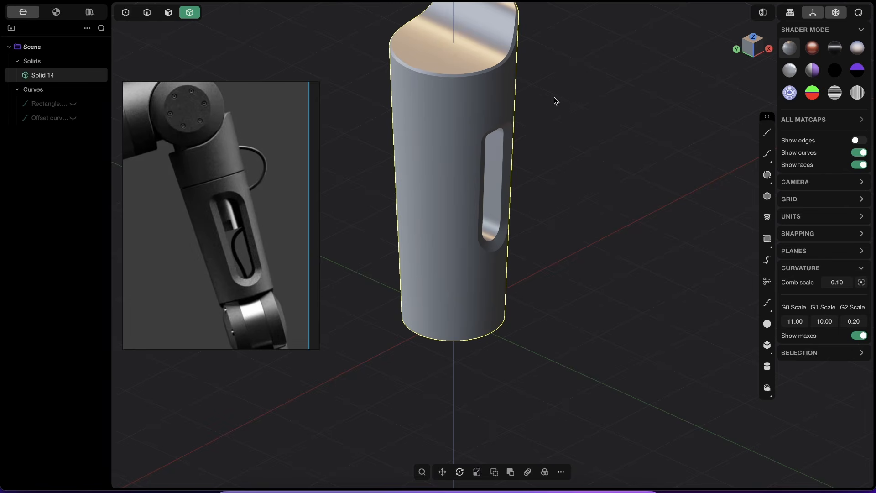
key(alt+x)
middle_drag(470, 328, 482, 338)
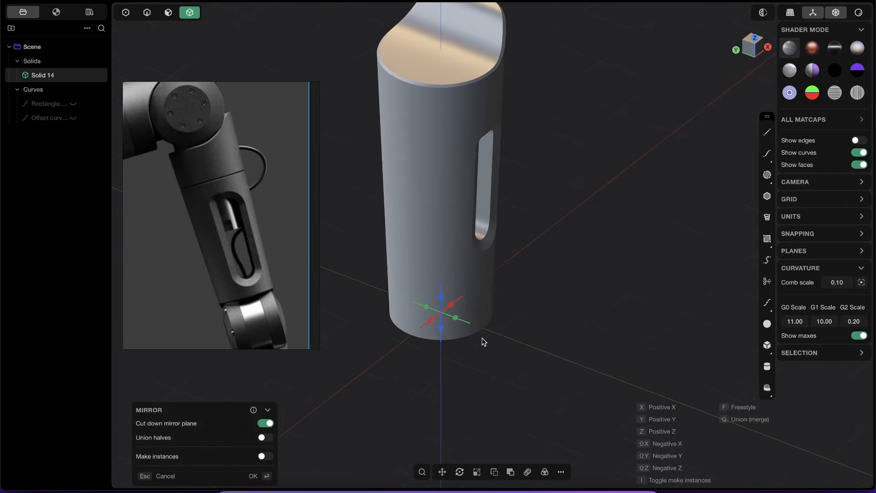
click(457, 319)
middle_drag(515, 224, 433, 161)
key(q)
middle_drag(478, 178, 238, 203)
key(Return)
- Fillet the inner and outer rim edges of the slot window by about 0.022 m, including tangent edges
scroll(549, 149, up, 4)
shift+middle_drag(680, 166, 580, 163)
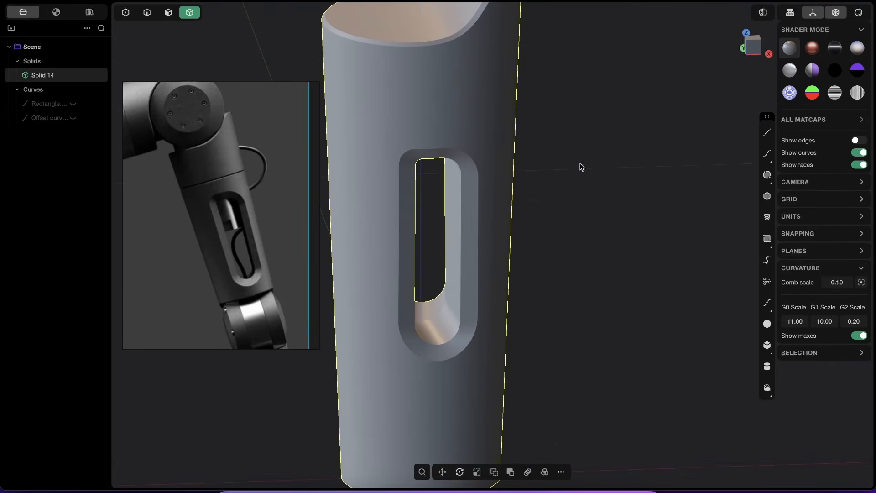
scroll(488, 91, up, 5)
click(458, 114)
key(f)
scroll(472, 273, down, 4)
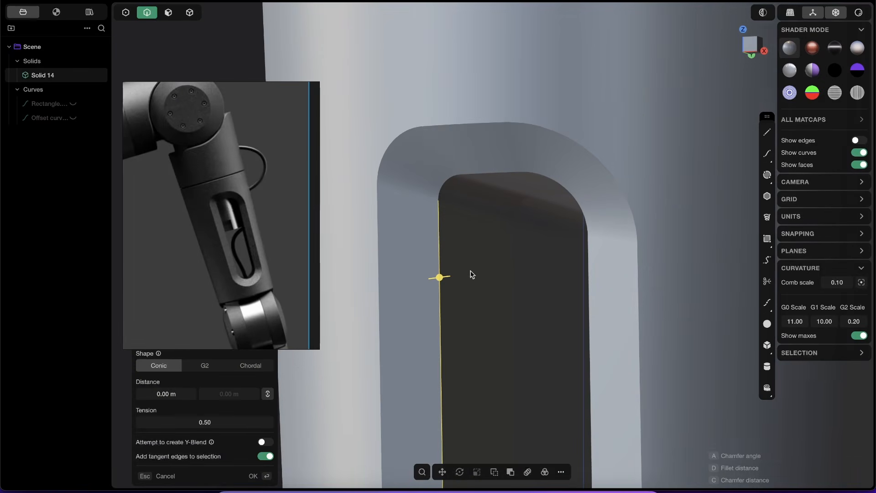
click(419, 125)
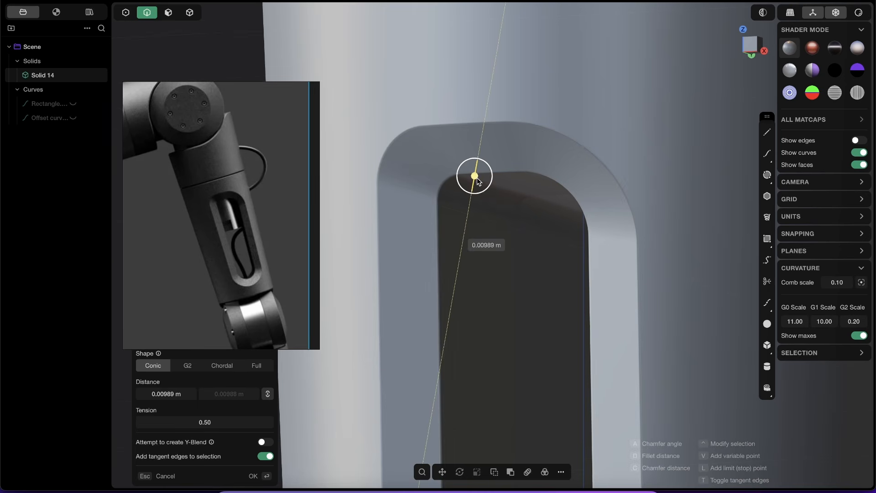
drag(477, 178, 483, 169)
scroll(495, 188, down, 5)
shift+middle_drag(586, 272, 585, 103)
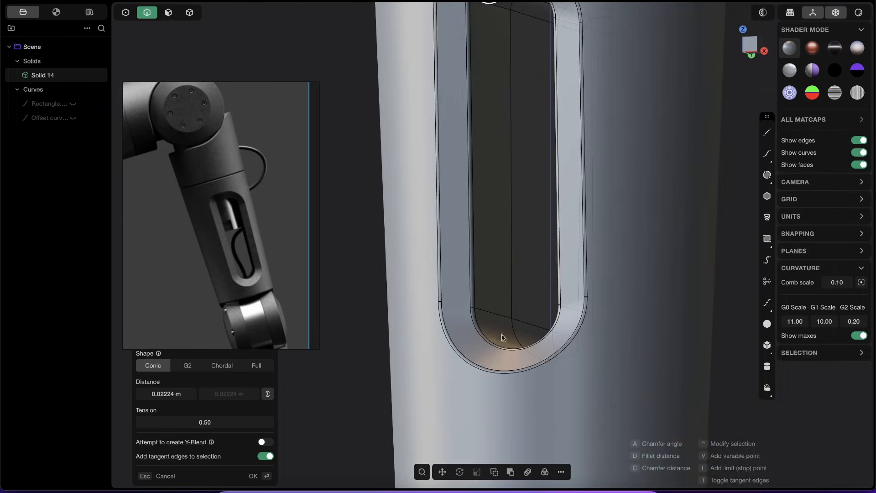
scroll(607, 225, down, 4)
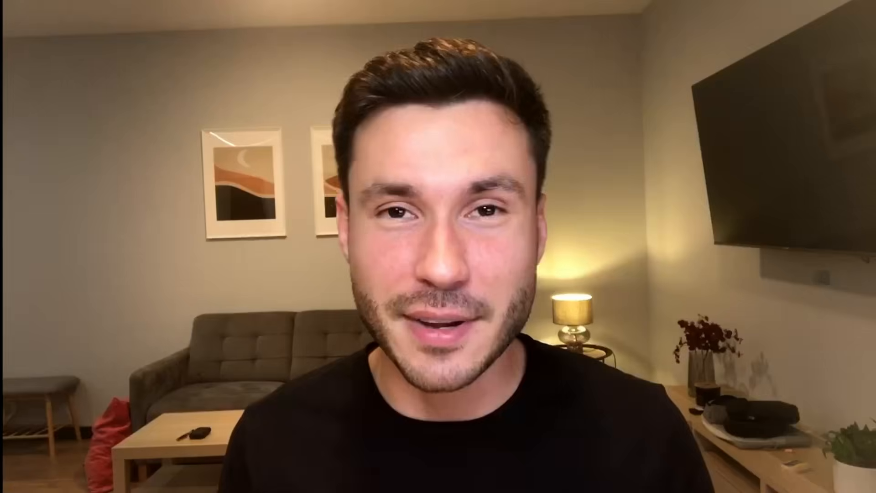